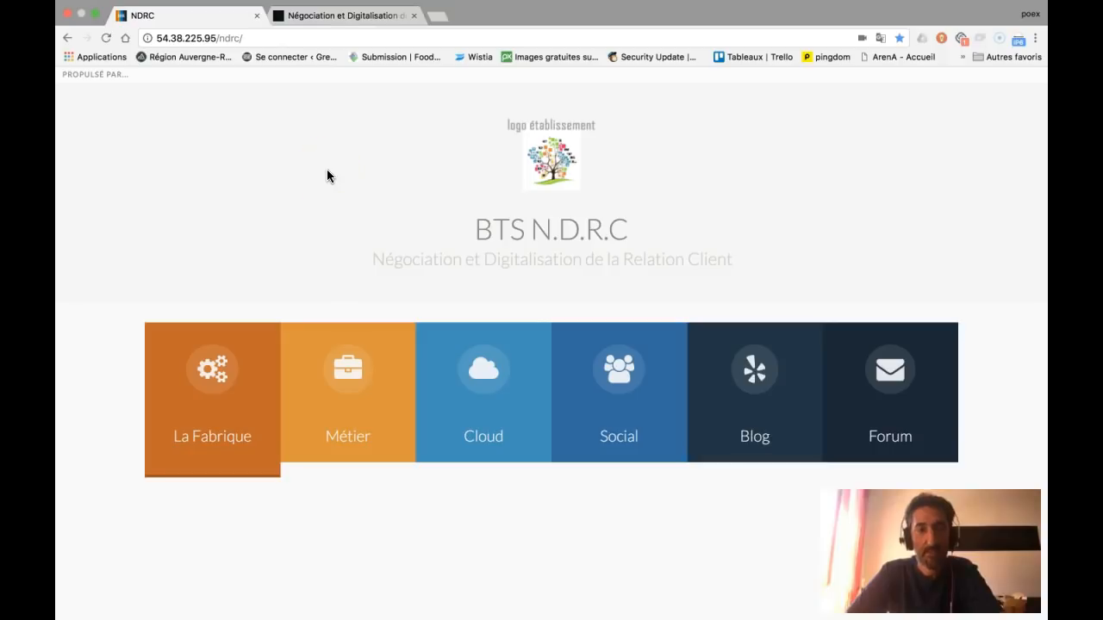
Look through the home page of the "Négociation et Digitalisation de la Relation Client" site down to its footer
{"action": "left_click", "coordinate": [379, 15]}
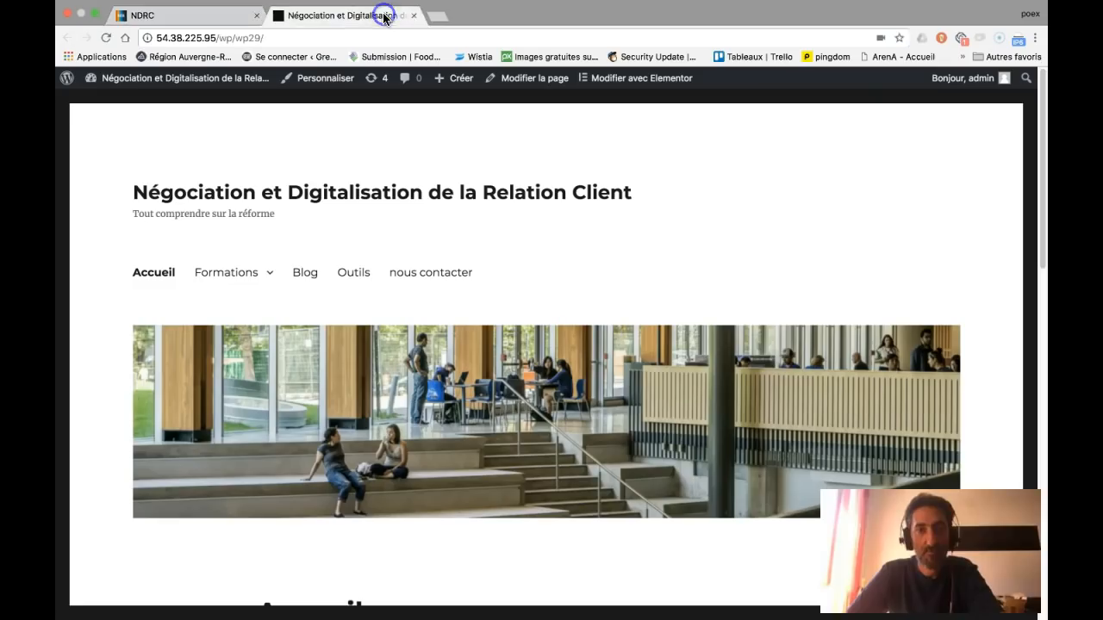
{"action": "scroll", "coordinate": [442, 292], "scroll_direction": "down", "scroll_amount": 3}
{"action": "scroll", "coordinate": [309, 211], "scroll_direction": "up", "scroll_amount": 3}
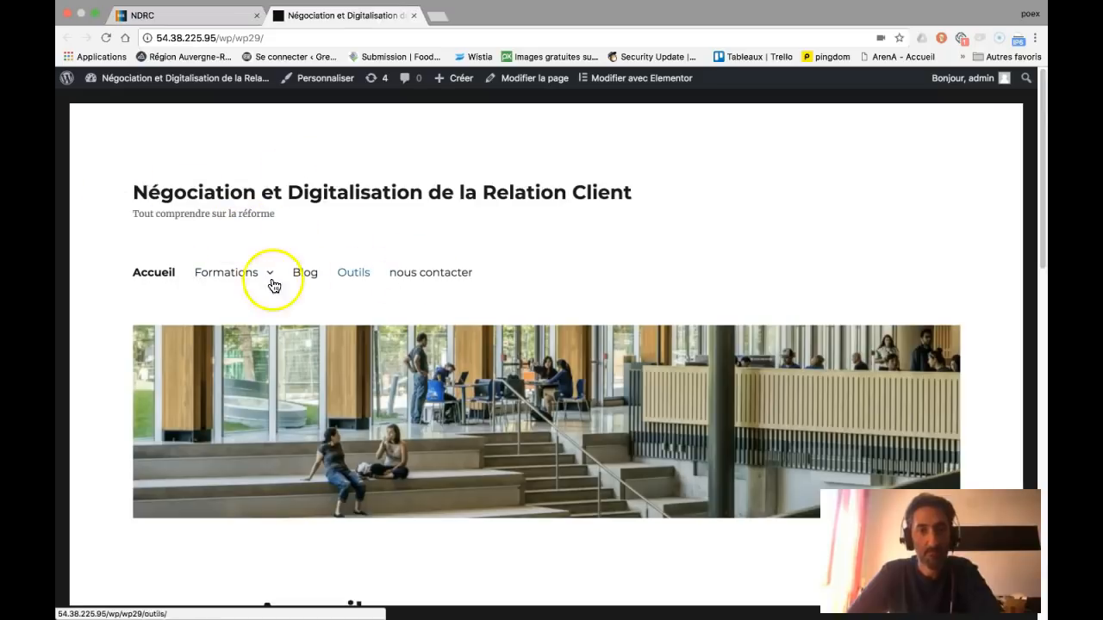
{"action": "mouse_move", "coordinate": [267, 277]}
{"action": "scroll", "coordinate": [276, 246], "scroll_direction": "down", "scroll_amount": 3}
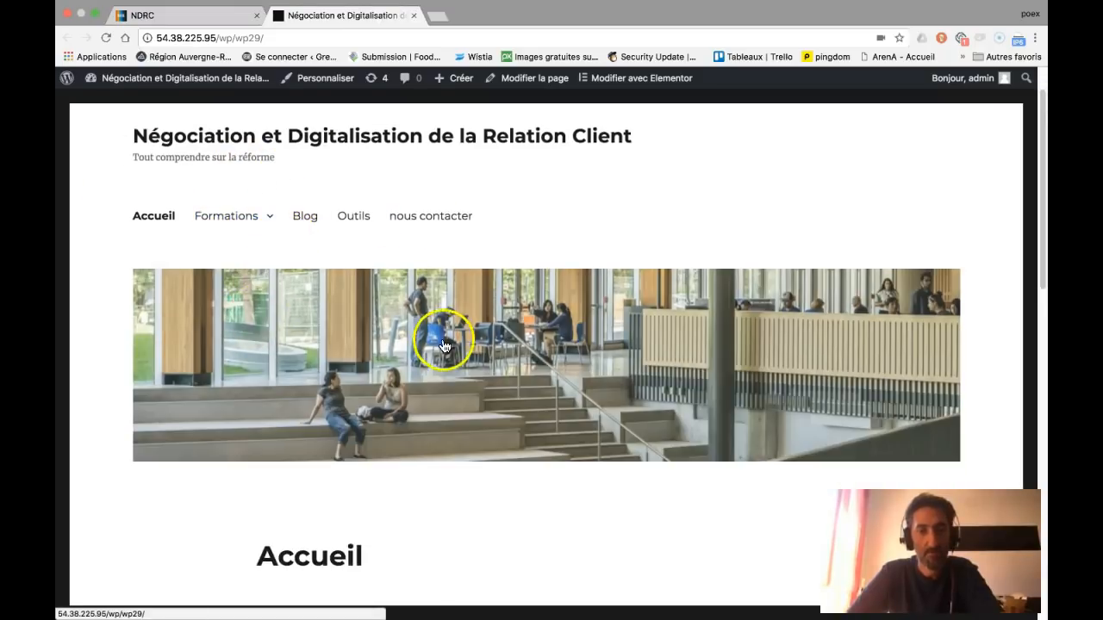
{"action": "scroll", "coordinate": [441, 342], "scroll_direction": "down", "scroll_amount": 10}
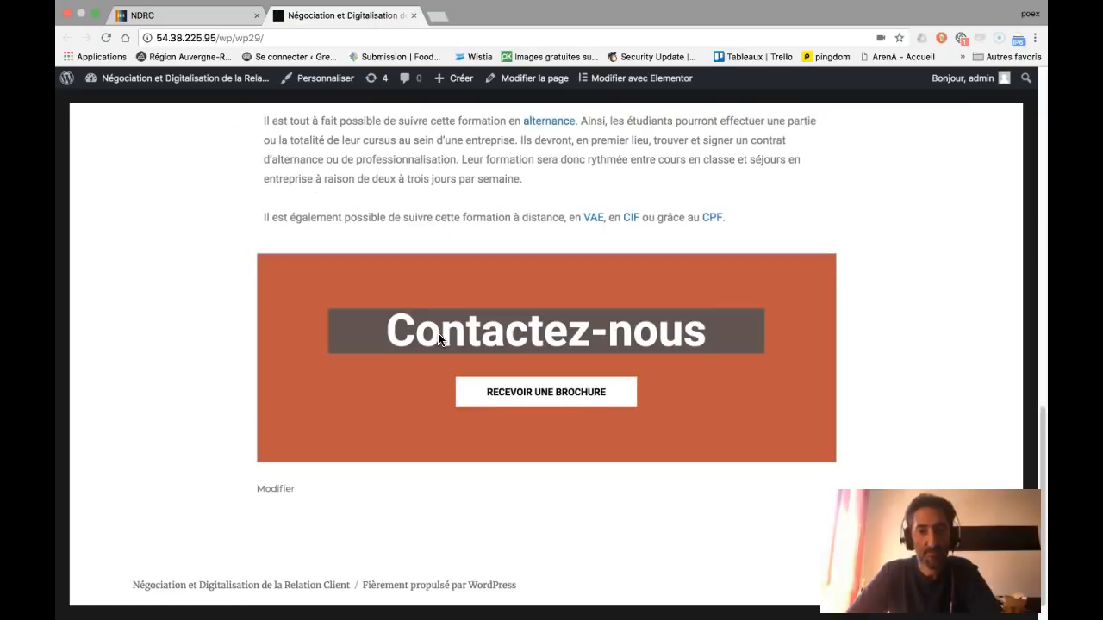
{"action": "scroll", "coordinate": [438, 335], "scroll_direction": "up", "scroll_amount": 15}
View the site's "nous contacter" page, including the opening hours, address and map sections
{"action": "left_click", "coordinate": [426, 272]}
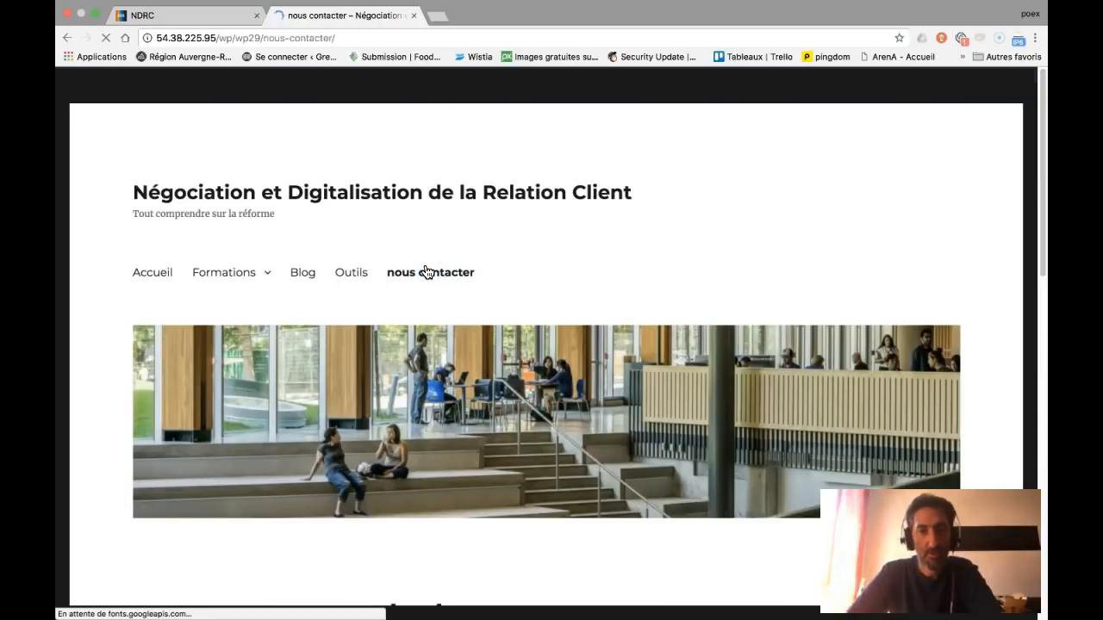
{"action": "scroll", "coordinate": [508, 317], "scroll_direction": "down", "scroll_amount": 1}
{"action": "scroll", "coordinate": [507, 317], "scroll_direction": "down", "scroll_amount": 10}
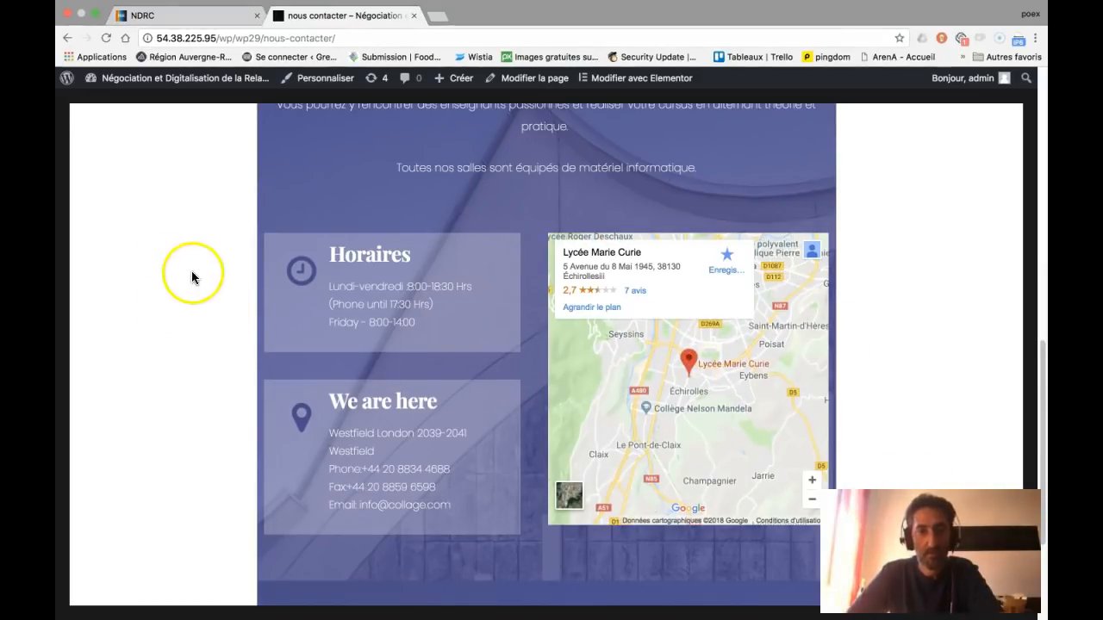
{"action": "scroll", "coordinate": [190, 269], "scroll_direction": "down", "scroll_amount": 2}
{"action": "scroll", "coordinate": [190, 269], "scroll_direction": "up", "scroll_amount": 15}
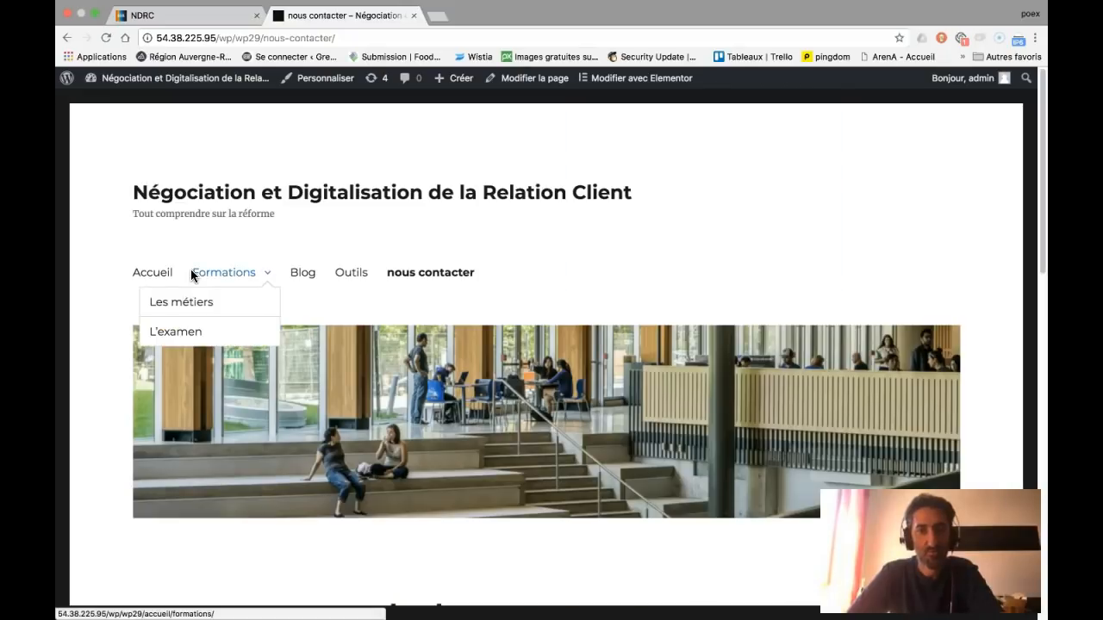
Log in to La Fabrique from the NDRC portal with the prefilled credentials and open its WordPress deployment page
{"action": "left_click", "coordinate": [215, 17]}
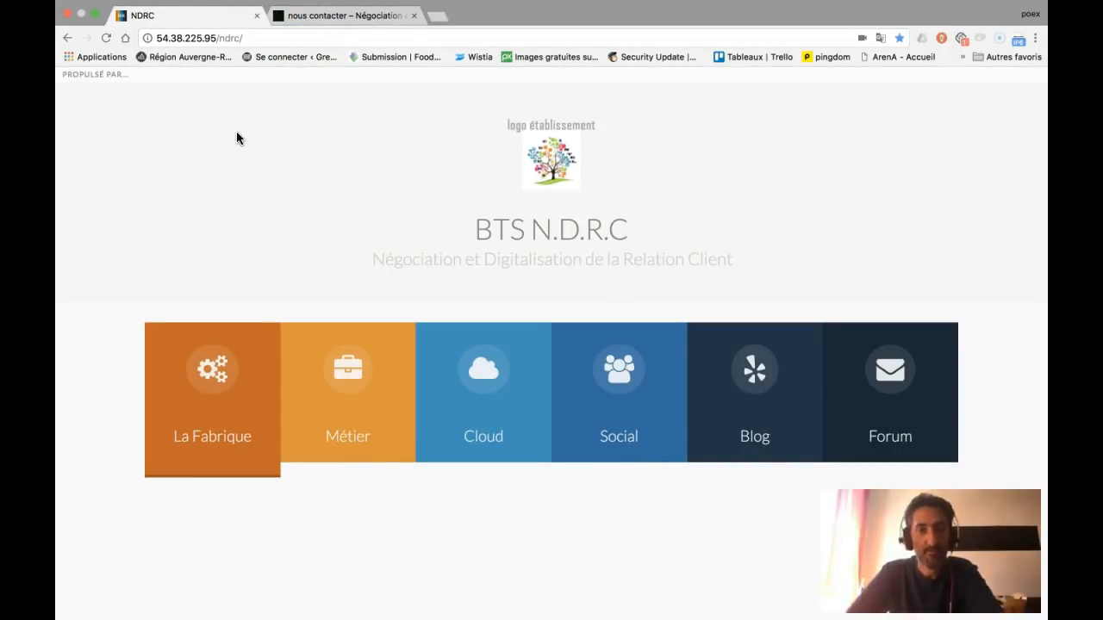
{"action": "left_click", "coordinate": [218, 362]}
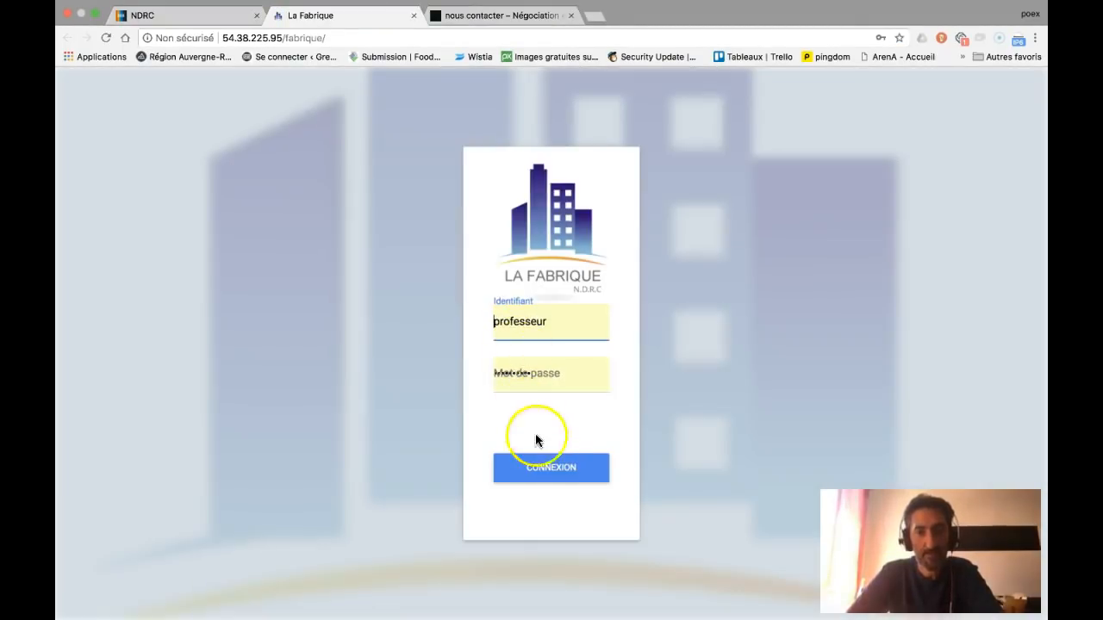
{"action": "left_click", "coordinate": [543, 467]}
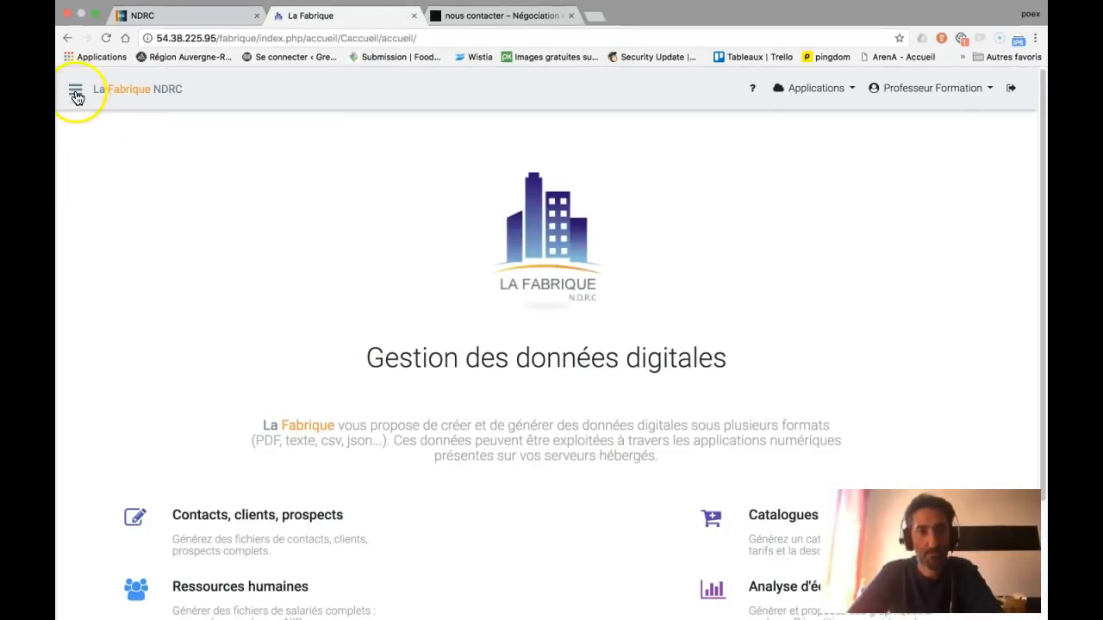
{"action": "left_click", "coordinate": [76, 93]}
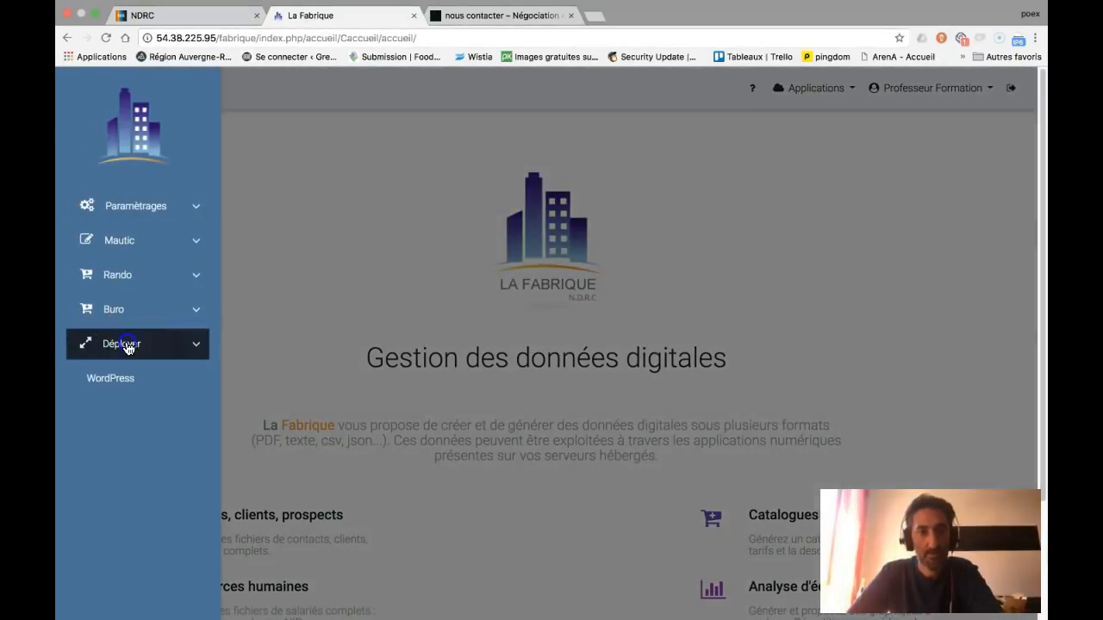
{"action": "left_click", "coordinate": [112, 378]}
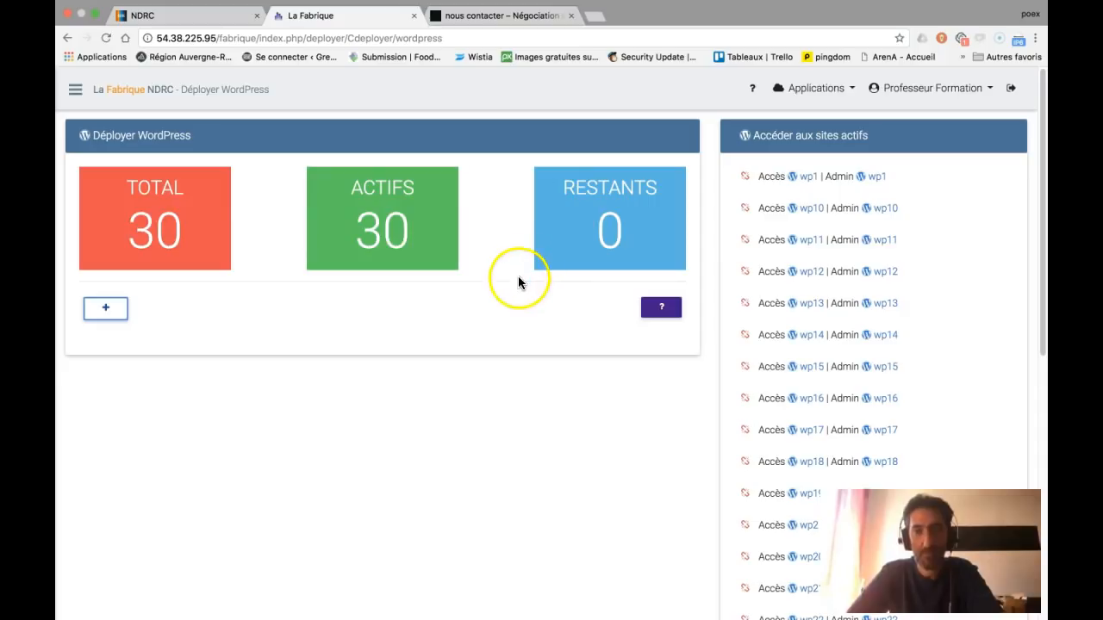
{"action": "left_click", "coordinate": [107, 310]}
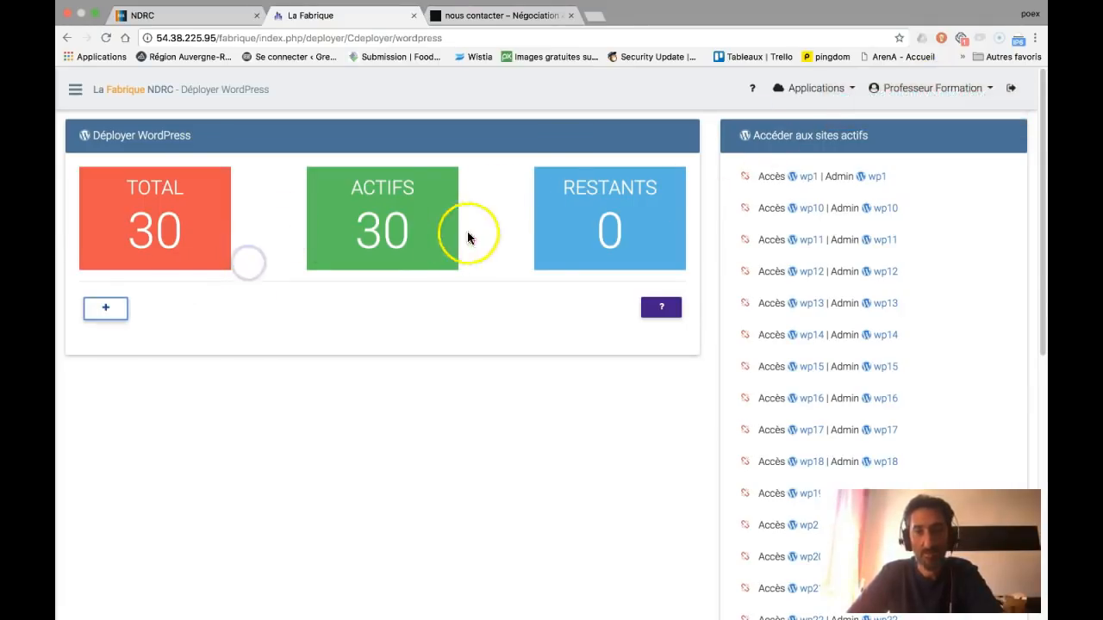
View the wp29 site from the list of active sites and close its duplicate tab
{"action": "scroll", "coordinate": [773, 315], "scroll_direction": "down", "scroll_amount": 5}
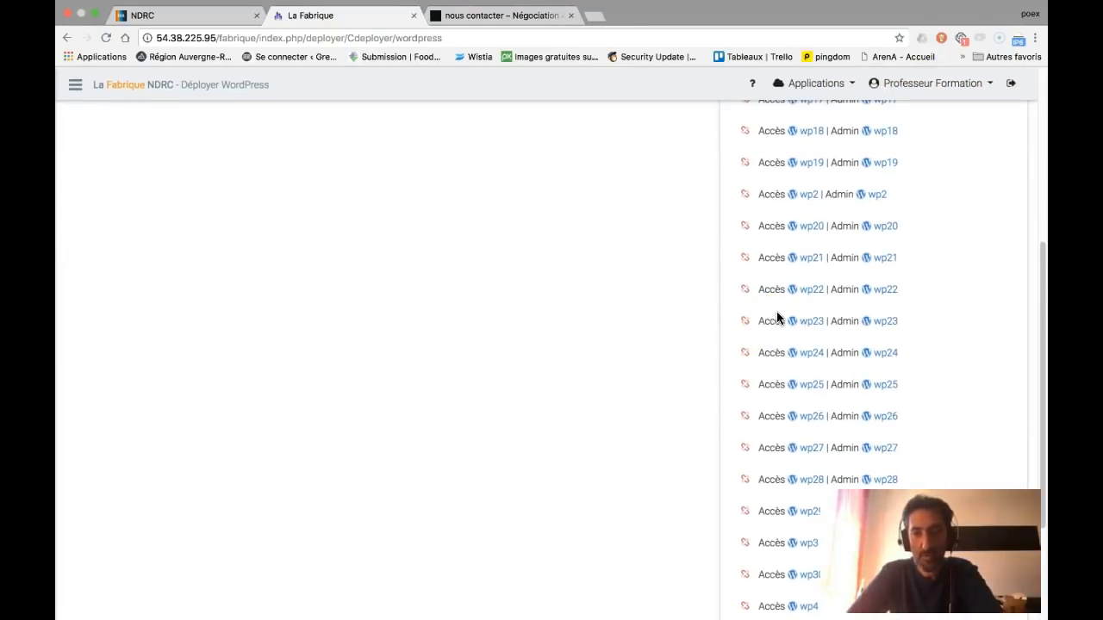
{"action": "scroll", "coordinate": [773, 312], "scroll_direction": "down", "scroll_amount": 2}
{"action": "left_click", "coordinate": [783, 317]}
{"action": "scroll", "coordinate": [782, 323], "scroll_direction": "down", "scroll_amount": 1}
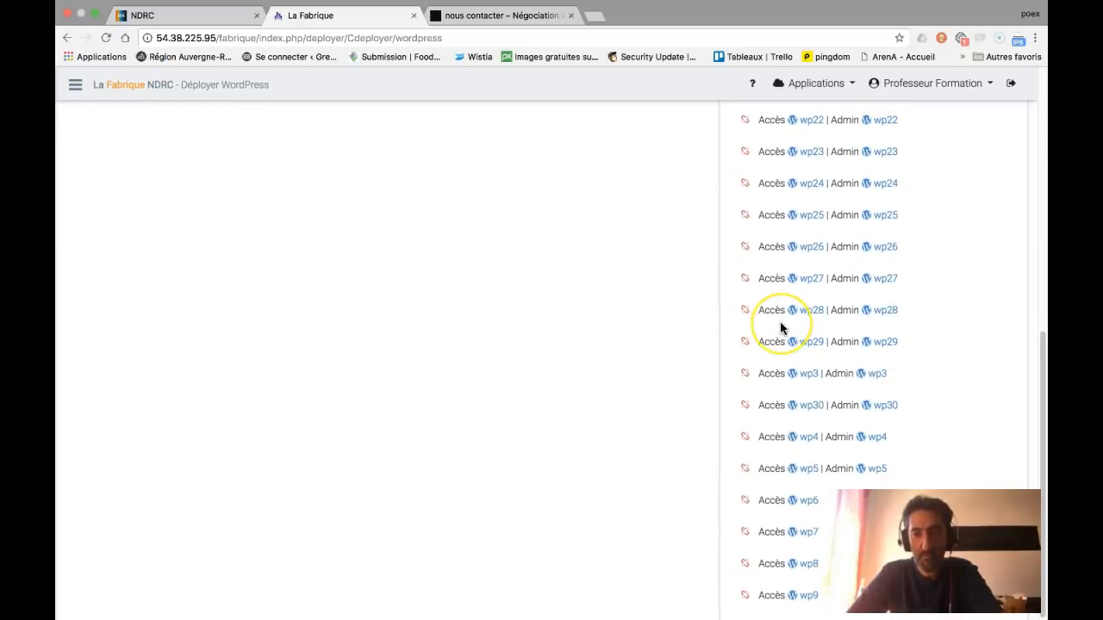
{"action": "left_click", "coordinate": [811, 341]}
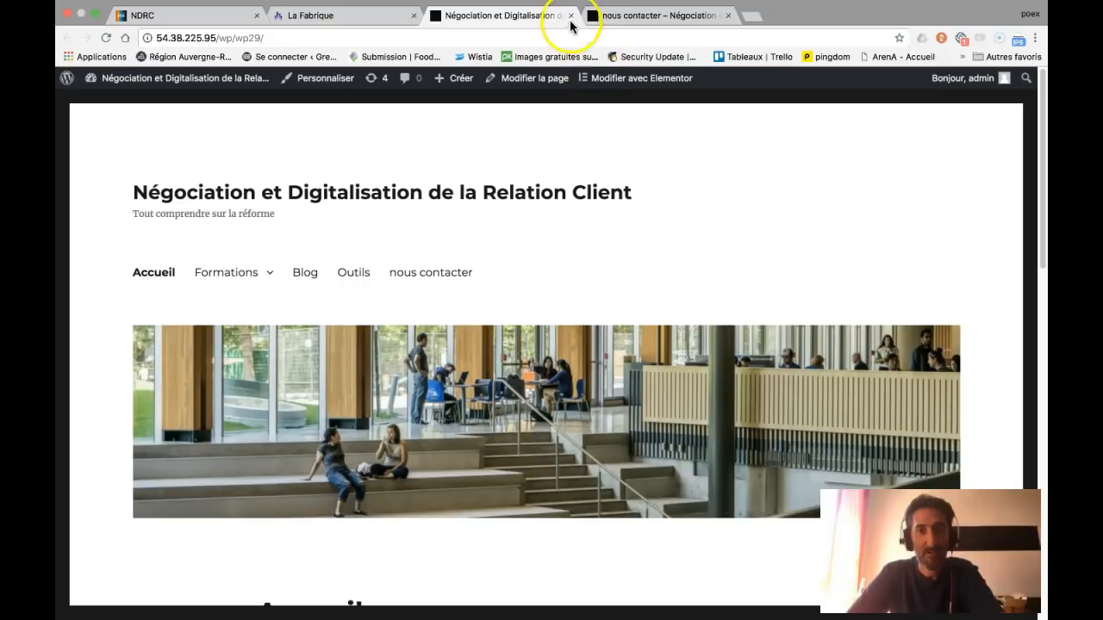
{"action": "left_click", "coordinate": [657, 17]}
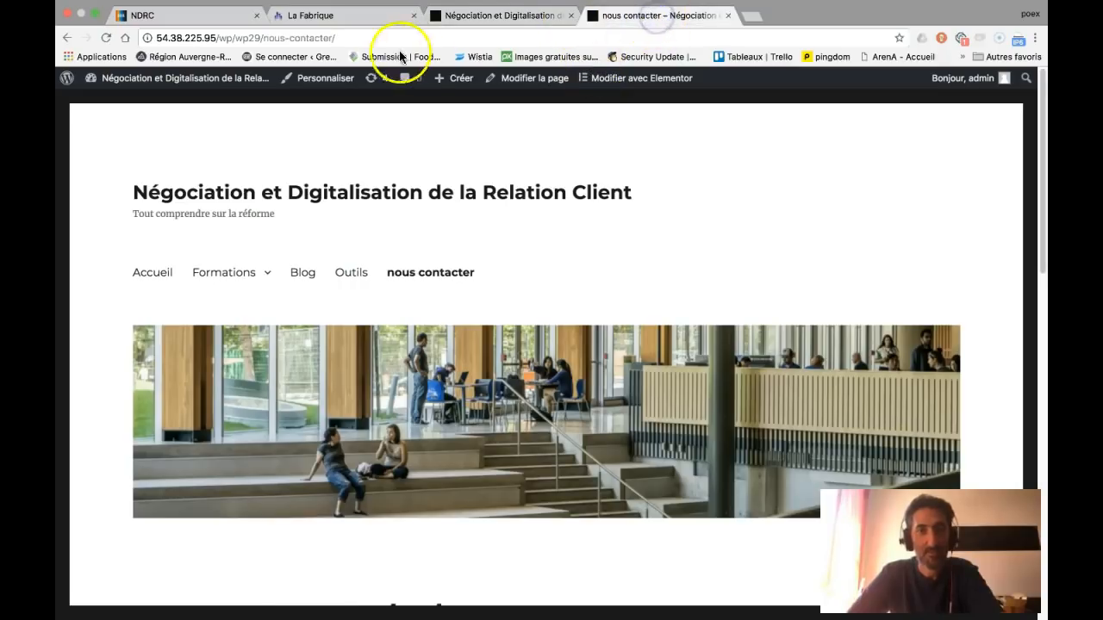
{"action": "left_click", "coordinate": [570, 15]}
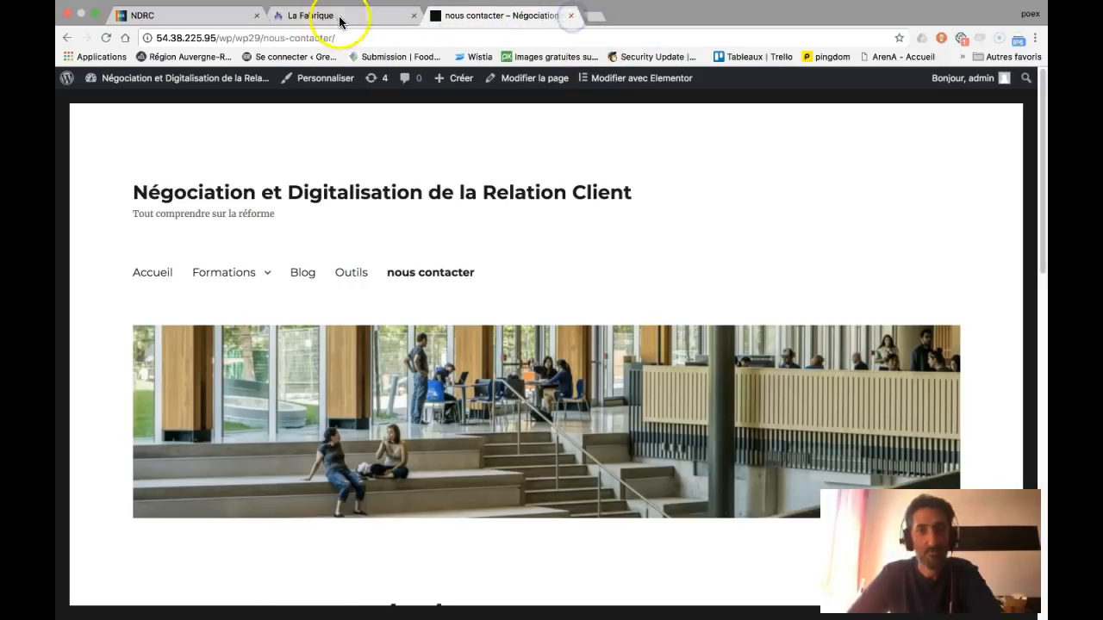
Open the wp30 site from La Fabrique's active sites list and go to its wp-admin dashboard
{"action": "left_click", "coordinate": [340, 15]}
{"action": "left_click", "coordinate": [811, 407]}
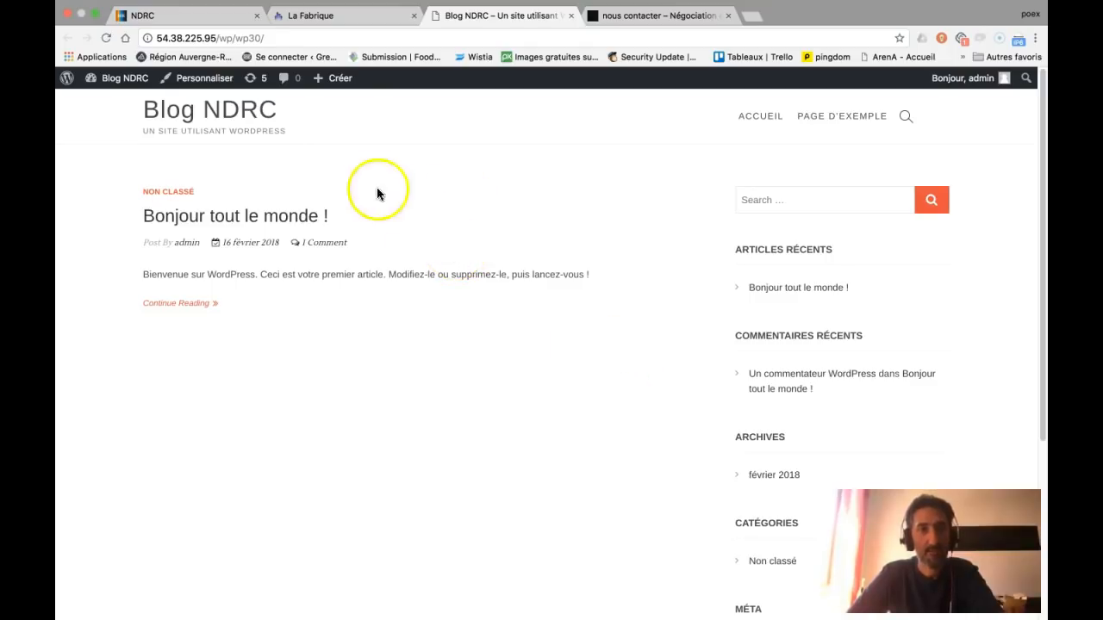
{"action": "left_click", "coordinate": [322, 38]}
{"action": "left_click", "coordinate": [322, 38]}
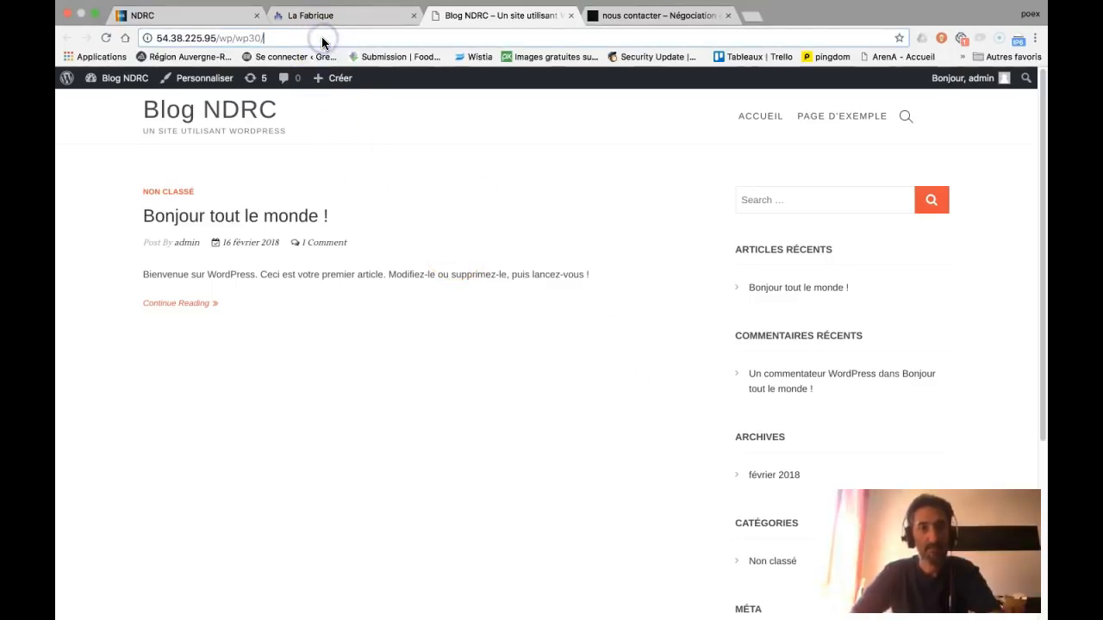
{"action": "type", "text": "wp-admin"}
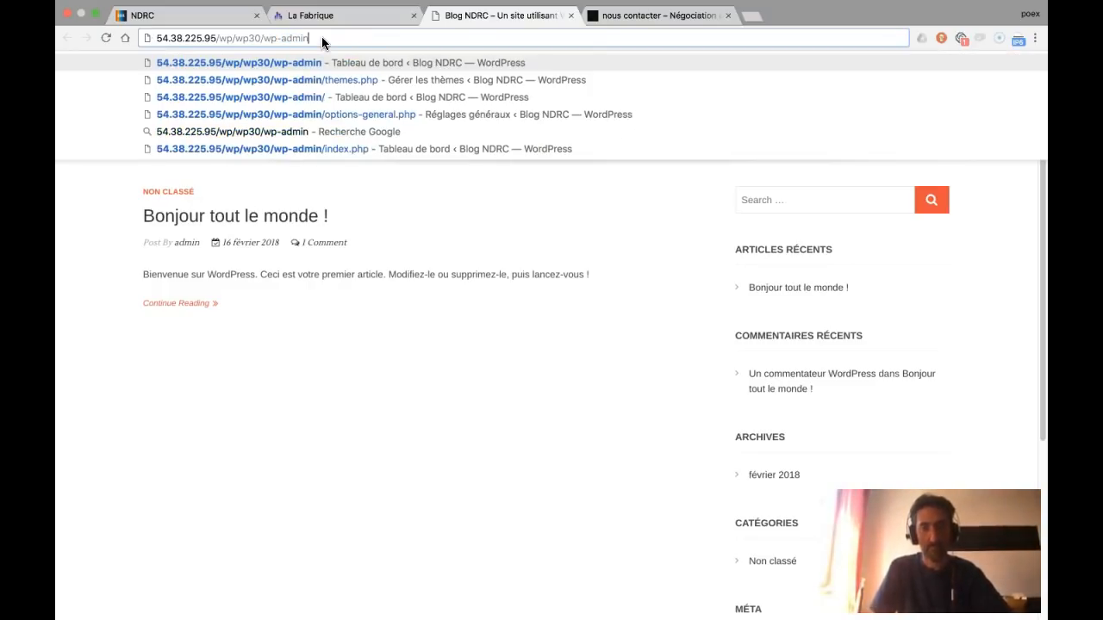
{"action": "key", "text": "Return"}
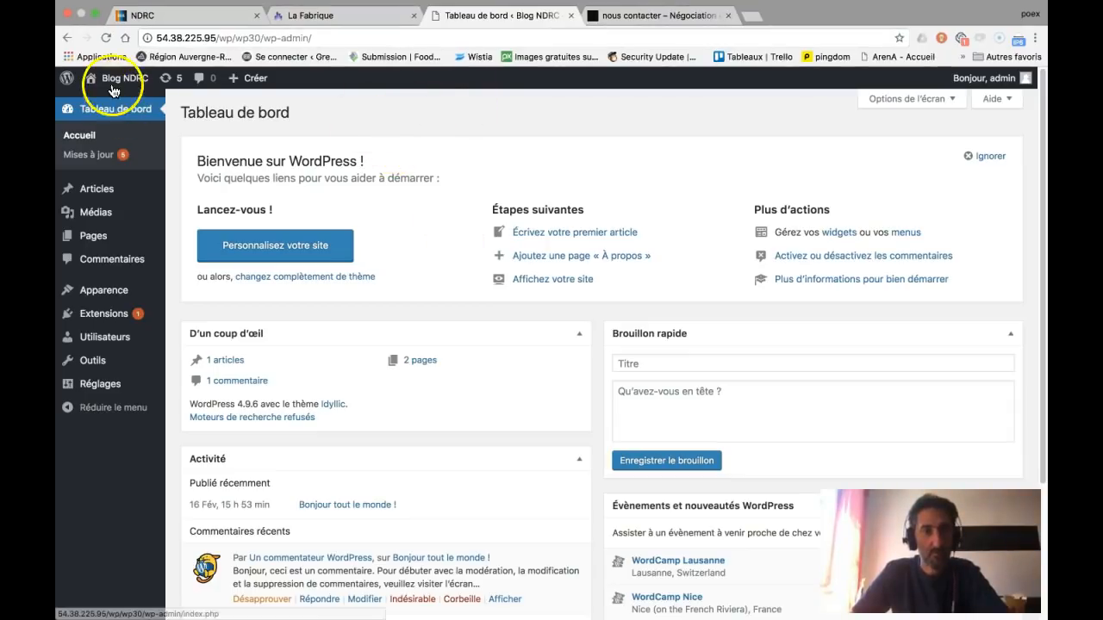
Open the public Blog NDRC site in a separate tab from its dashboard and look over the home page
{"action": "mouse_move", "coordinate": [124, 83]}
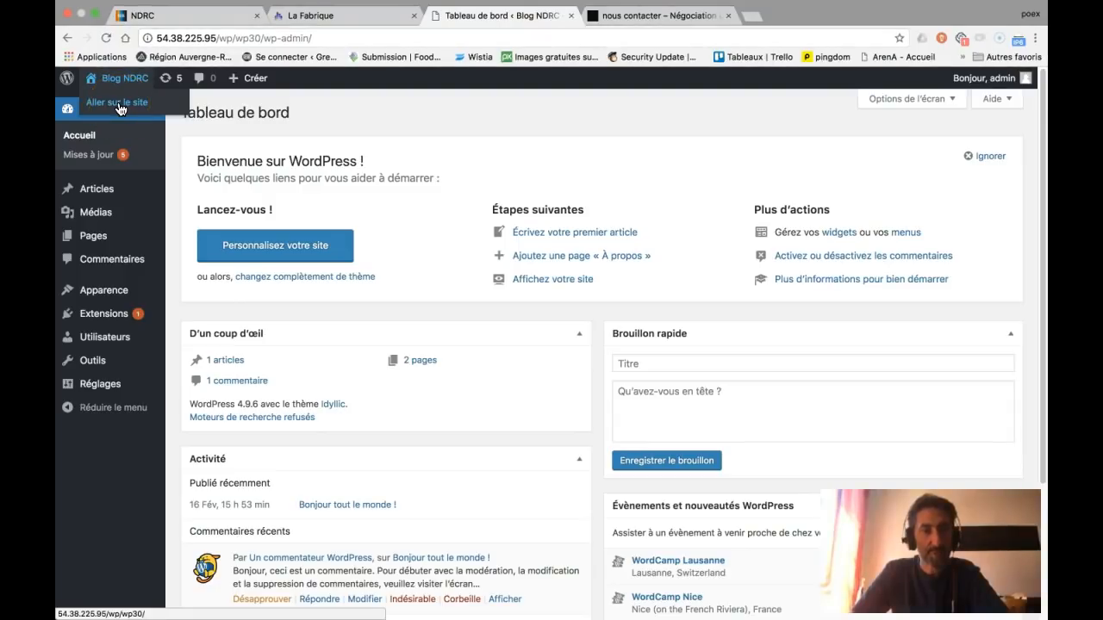
{"action": "right_click", "coordinate": [120, 109]}
{"action": "left_click", "coordinate": [193, 107]}
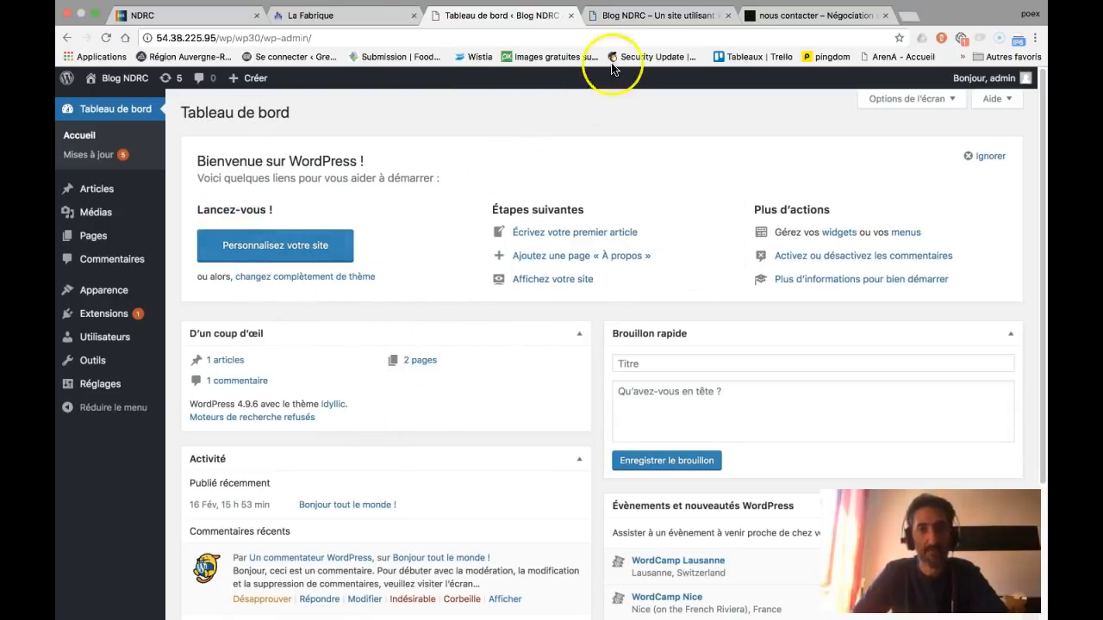
{"action": "left_click", "coordinate": [646, 16]}
{"action": "scroll", "coordinate": [517, 181], "scroll_direction": "down", "scroll_amount": 10}
{"action": "scroll", "coordinate": [468, 194], "scroll_direction": "up", "scroll_amount": 10}
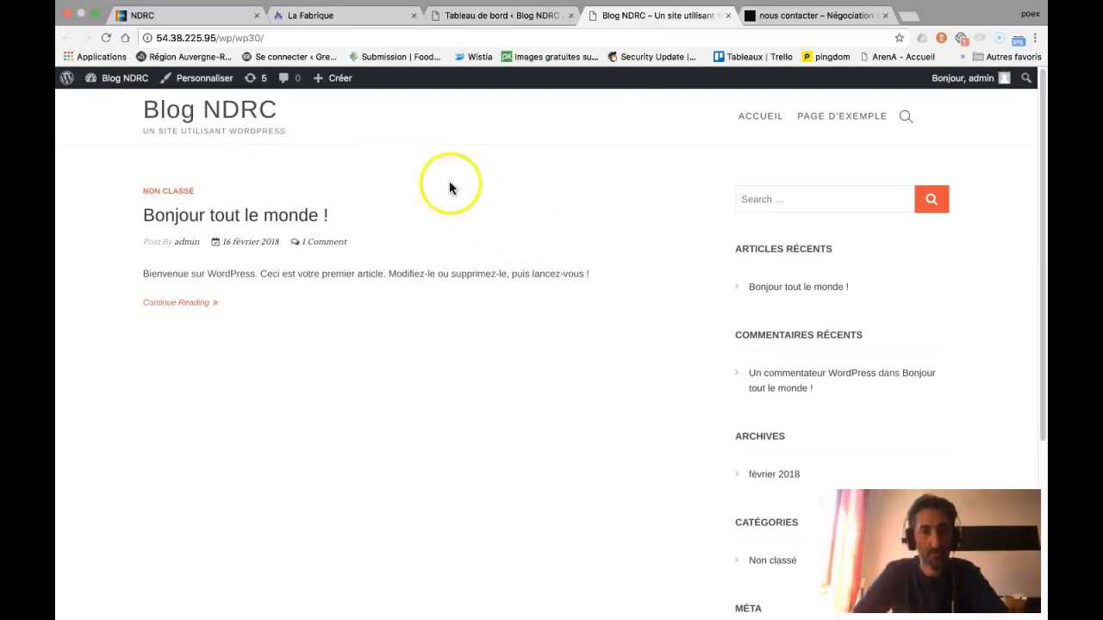
Compare the home page of the wp29 model site with the Blog NDRC home page
{"action": "left_click", "coordinate": [762, 16]}
{"action": "scroll", "coordinate": [491, 224], "scroll_direction": "down", "scroll_amount": 10}
{"action": "scroll", "coordinate": [480, 251], "scroll_direction": "up", "scroll_amount": 10}
{"action": "mouse_move", "coordinate": [172, 297]}
{"action": "left_click", "coordinate": [155, 274]}
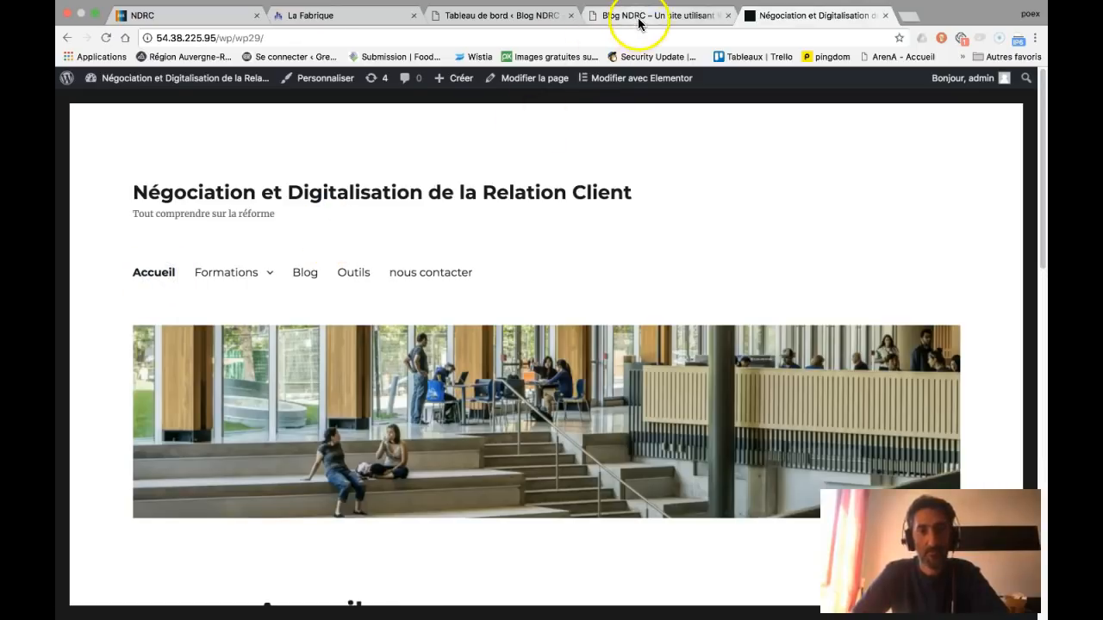
{"action": "left_click", "coordinate": [639, 15]}
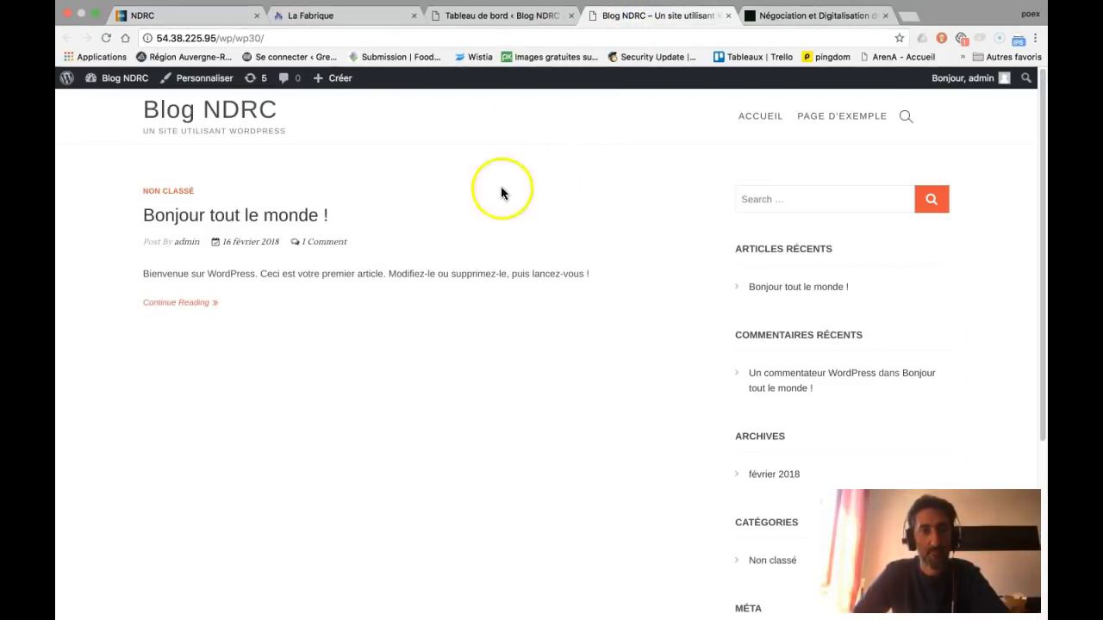
Activate the Twenty Sixteen theme on the Blog NDRC site
{"action": "left_click", "coordinate": [506, 17]}
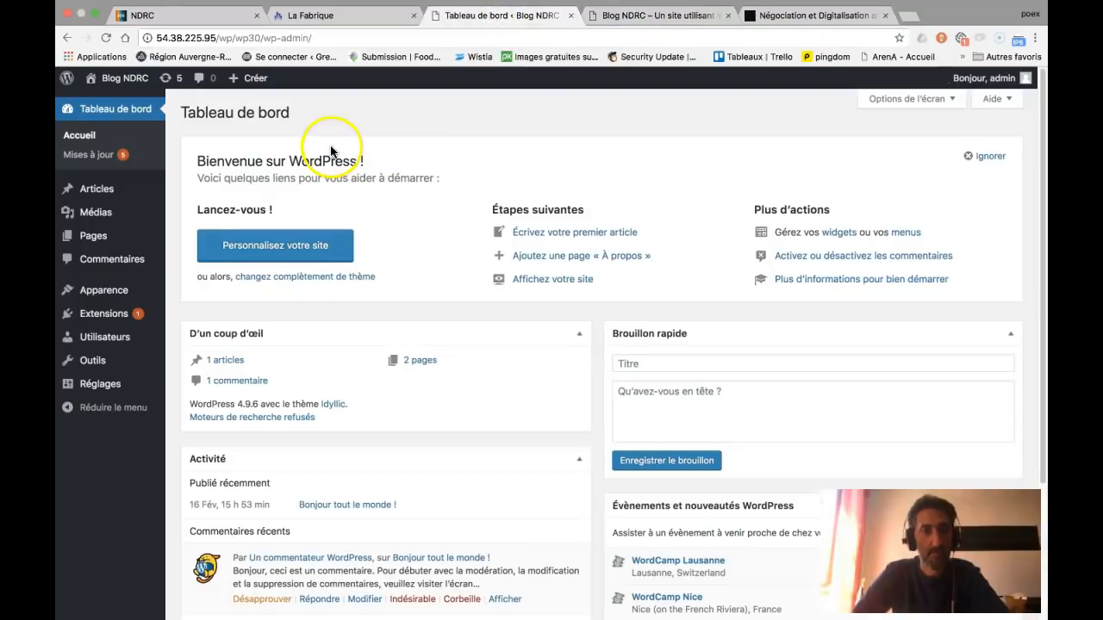
{"action": "left_click", "coordinate": [104, 290]}
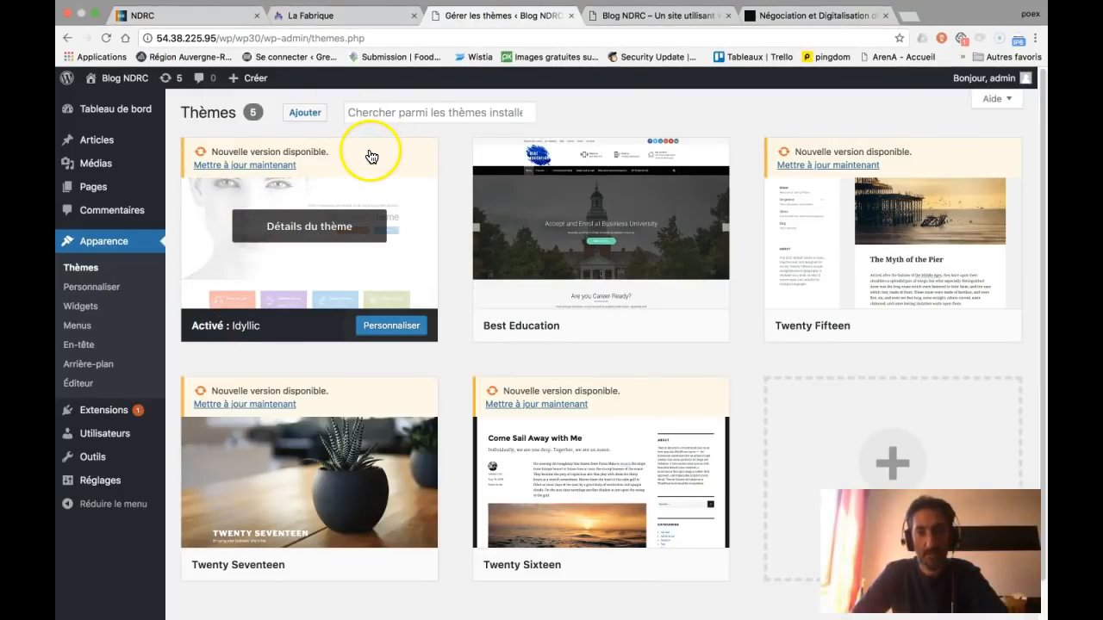
{"action": "scroll", "coordinate": [482, 249], "scroll_direction": "down", "scroll_amount": 1}
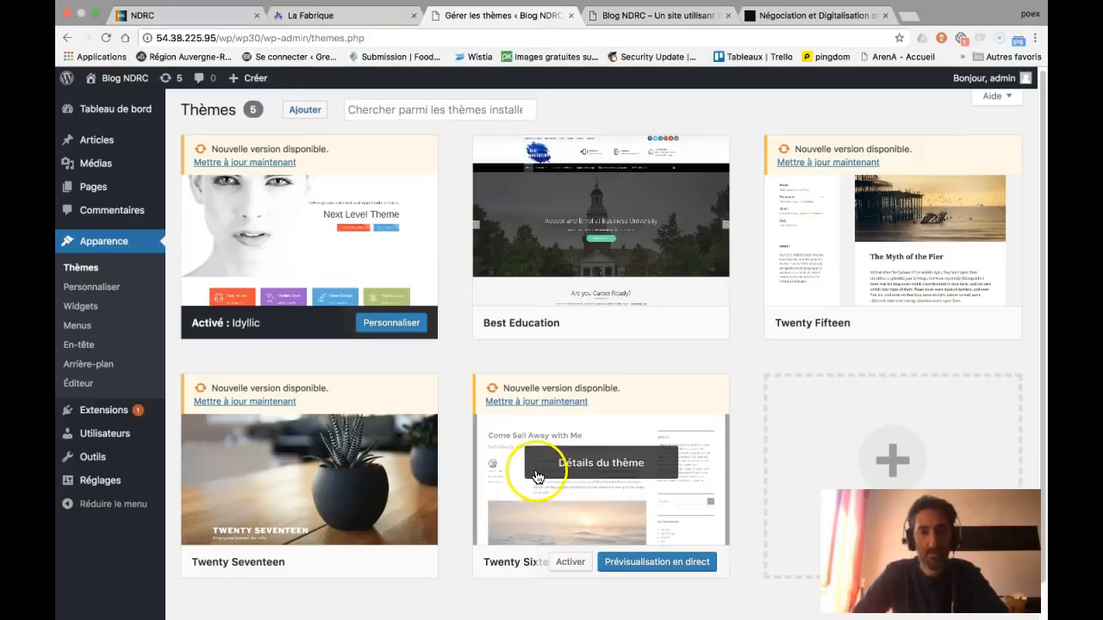
{"action": "scroll", "coordinate": [559, 385], "scroll_direction": "down", "scroll_amount": 2}
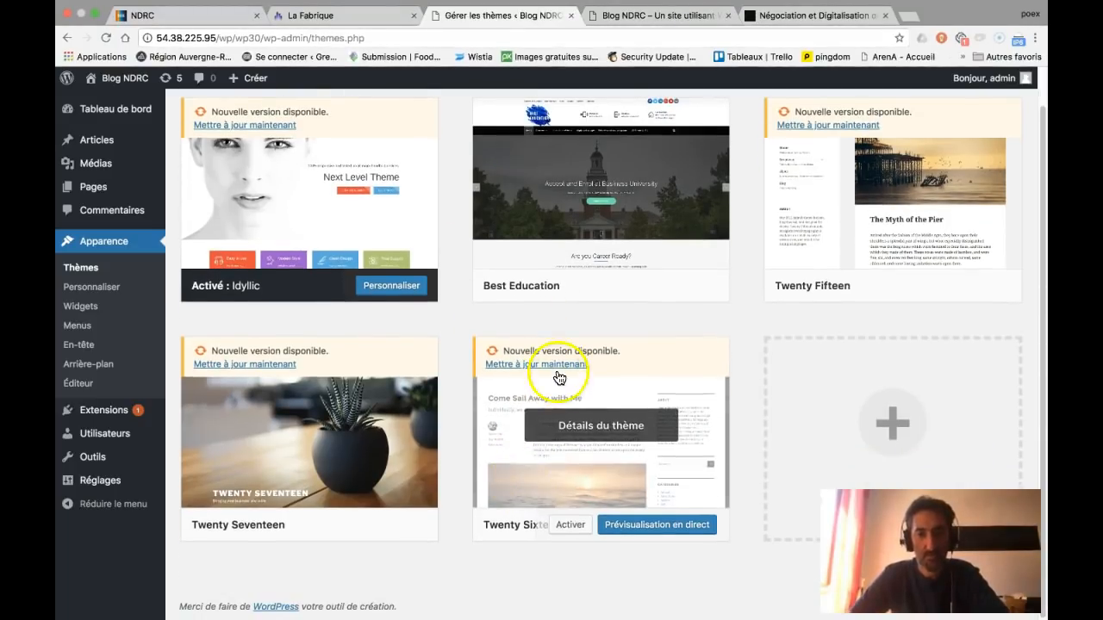
{"action": "left_click", "coordinate": [568, 527]}
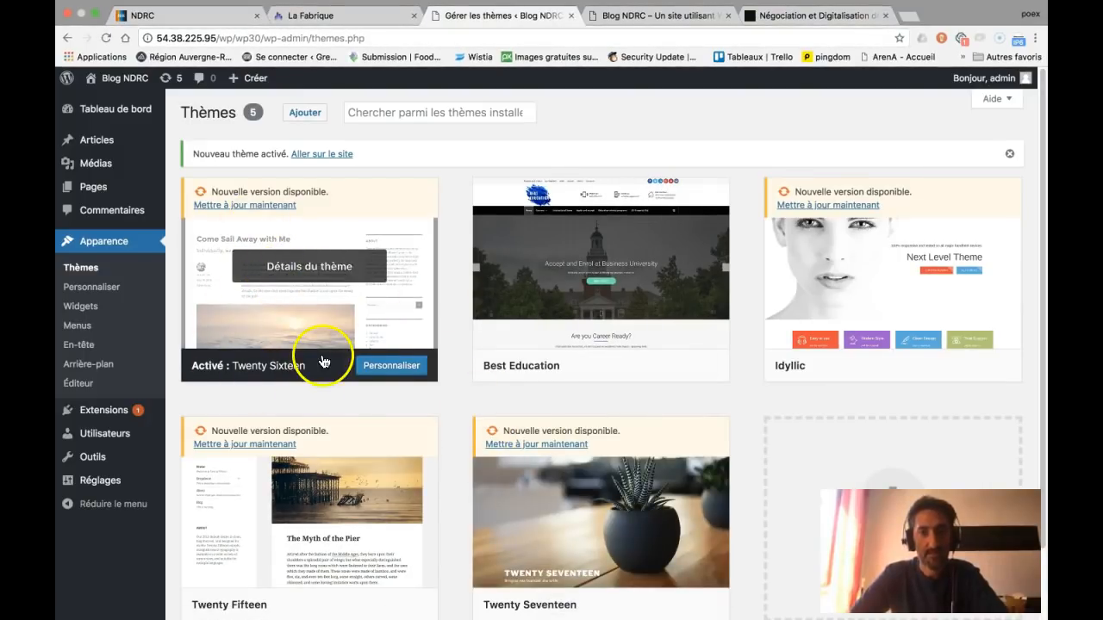
In the Twenty Sixteen customizer's site identity, set the site title to "Négociation et Digitalisation de la Relation Client", as on the wp29 model site
{"action": "left_click", "coordinate": [393, 366]}
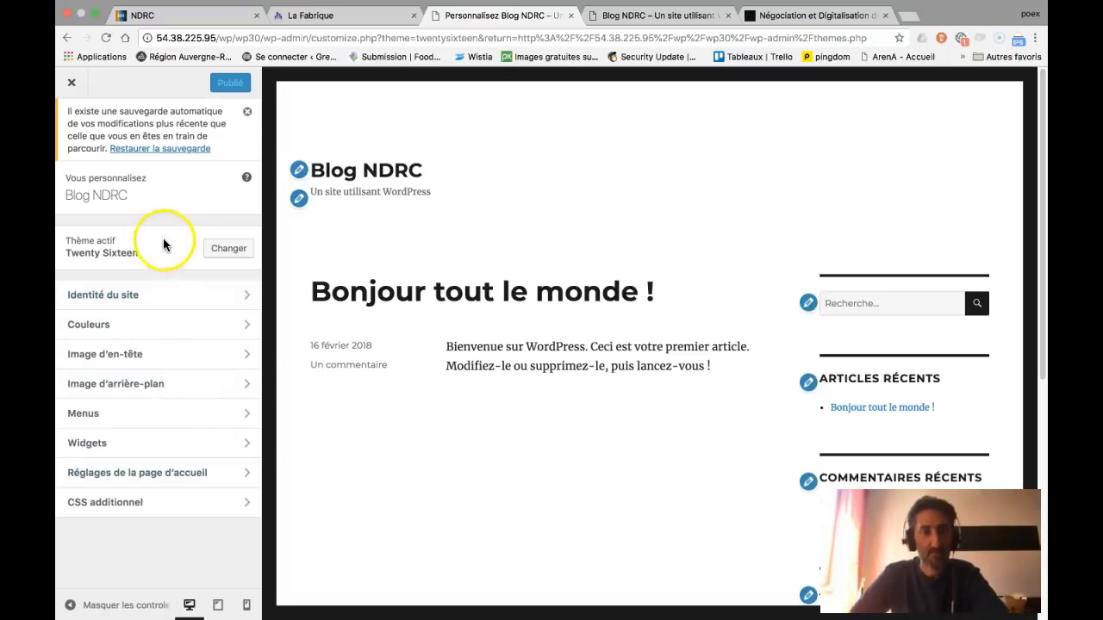
{"action": "left_click", "coordinate": [152, 292]}
{"action": "left_click", "coordinate": [140, 335]}
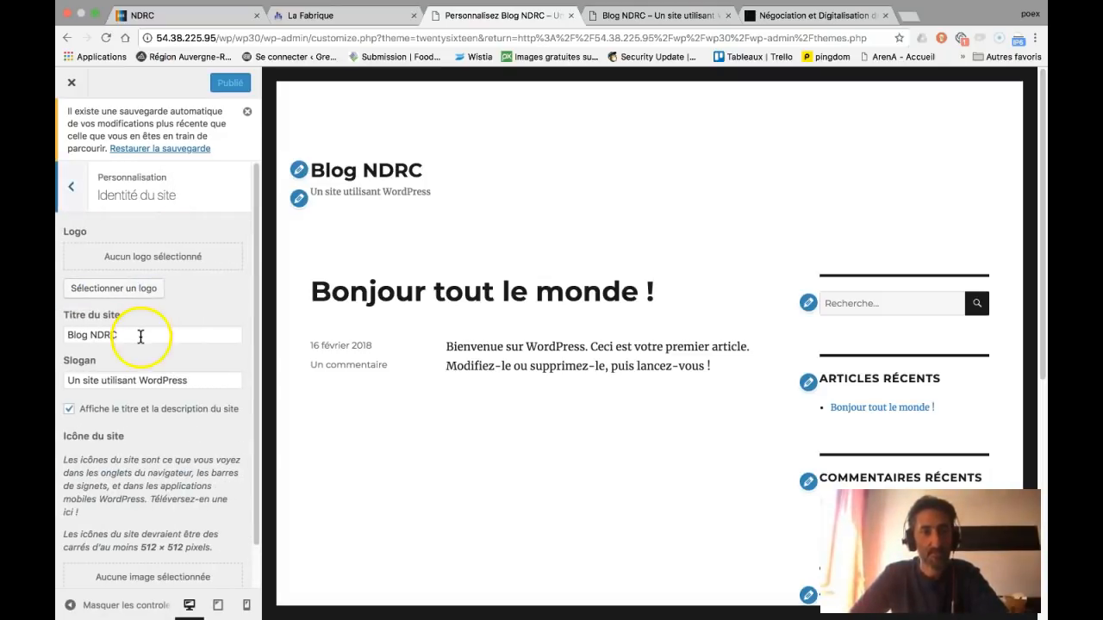
{"action": "left_click", "coordinate": [808, 15]}
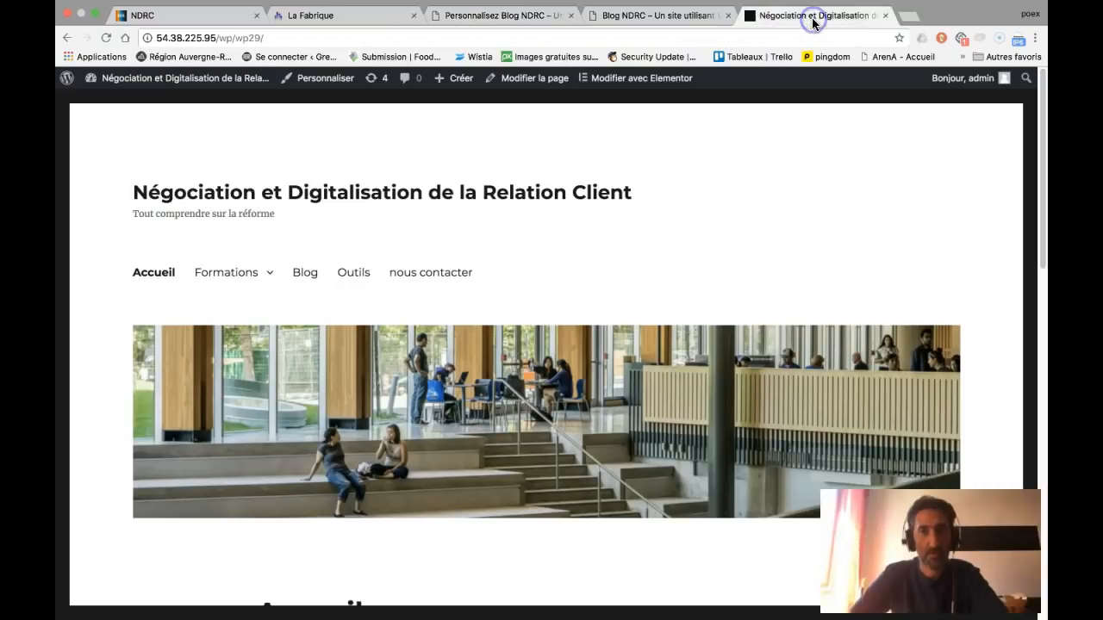
{"action": "left_click", "coordinate": [522, 17]}
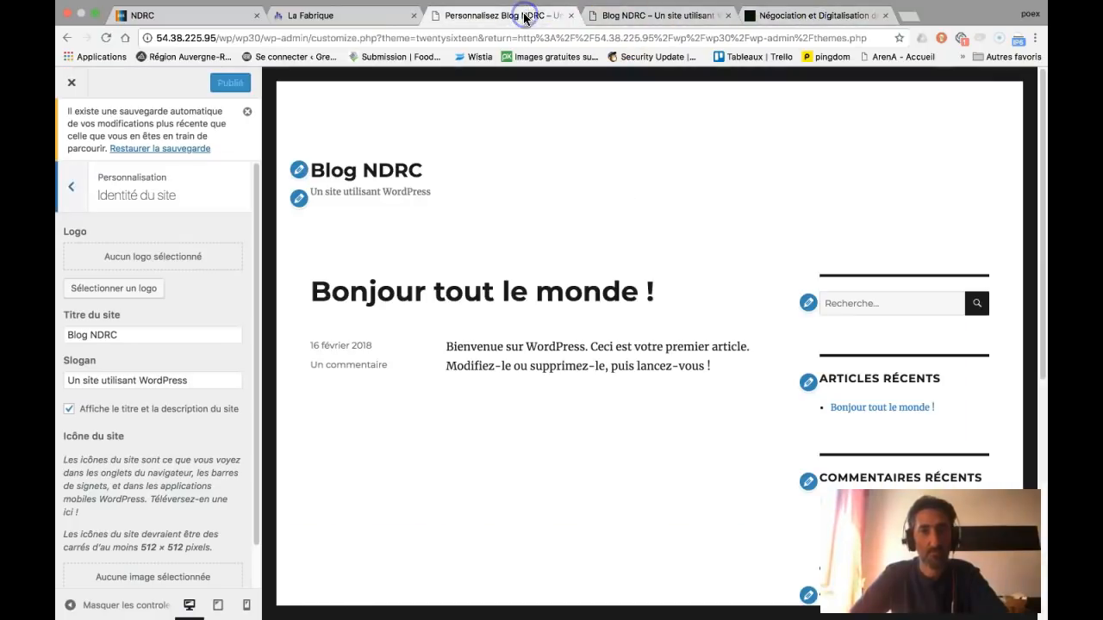
{"action": "triple_click", "coordinate": [140, 335]}
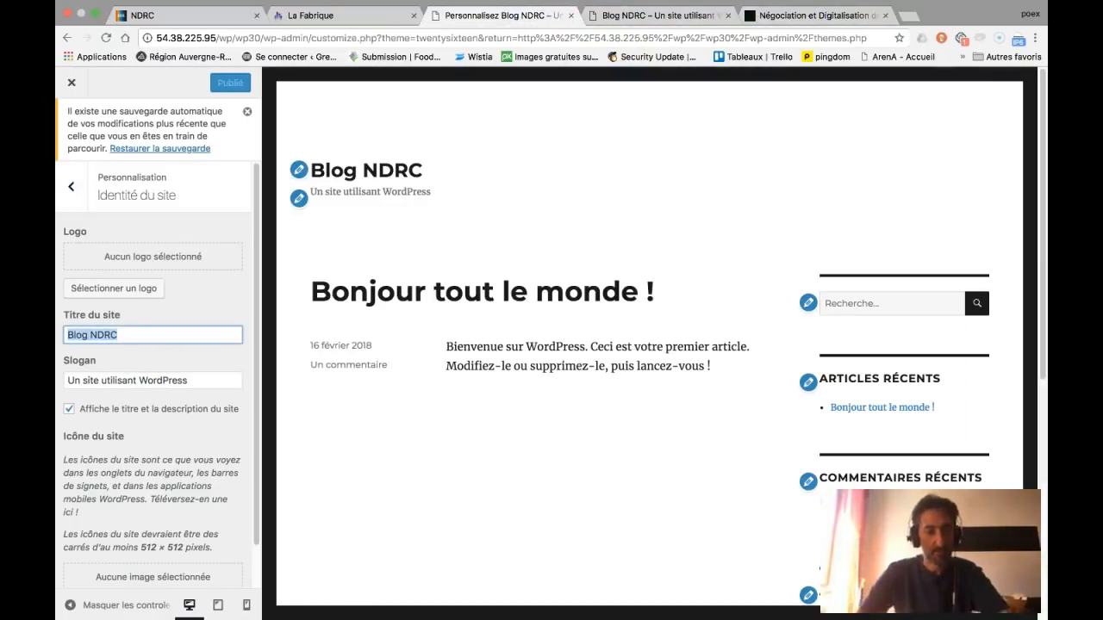
{"action": "type", "text": "Négo"}
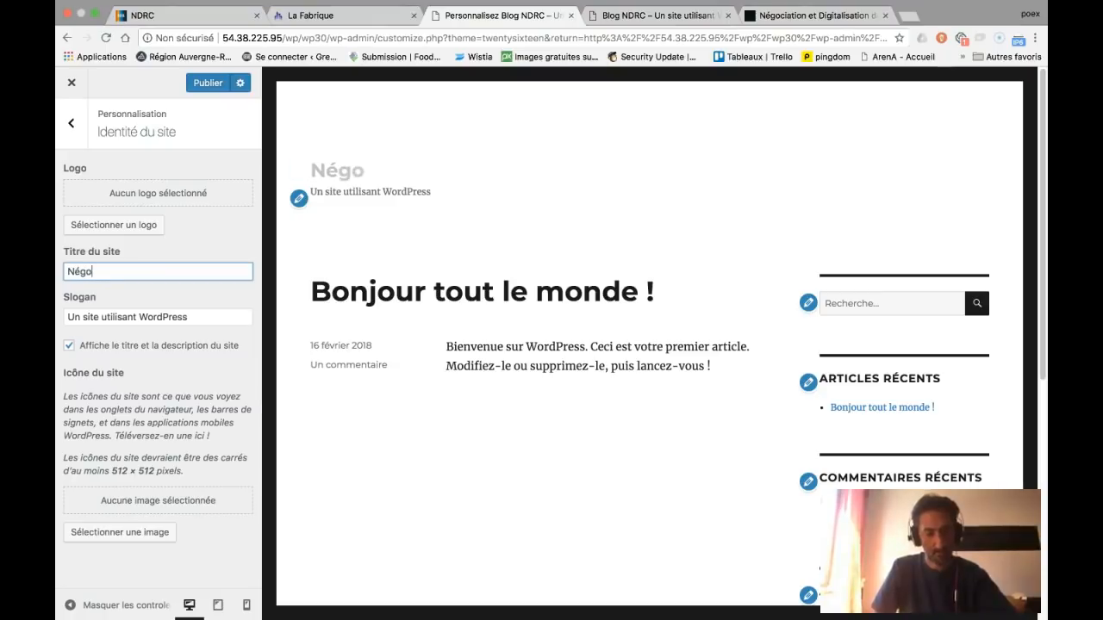
{"action": "type", "text": "ciation et Digitali"}
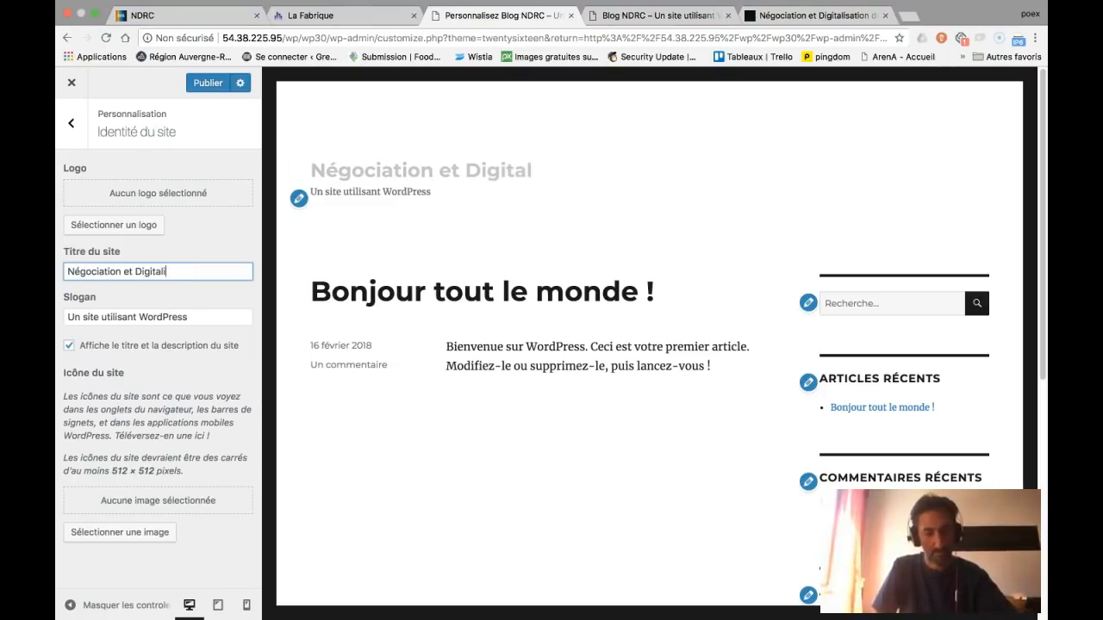
{"action": "type", "text": "sation de la Rela"}
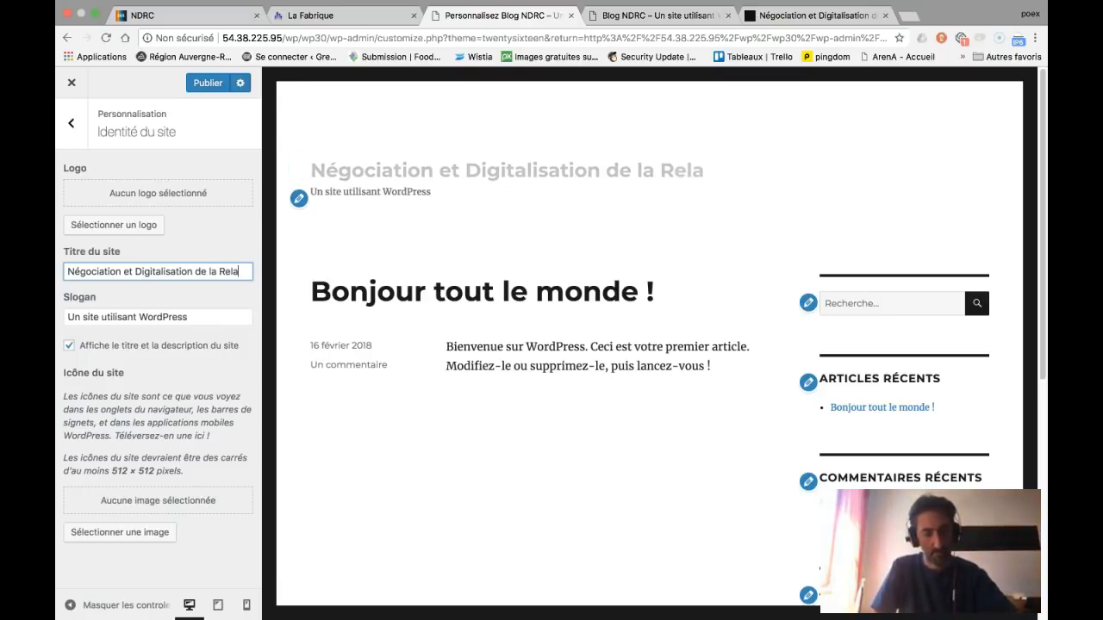
{"action": "type", "text": "tion Client"}
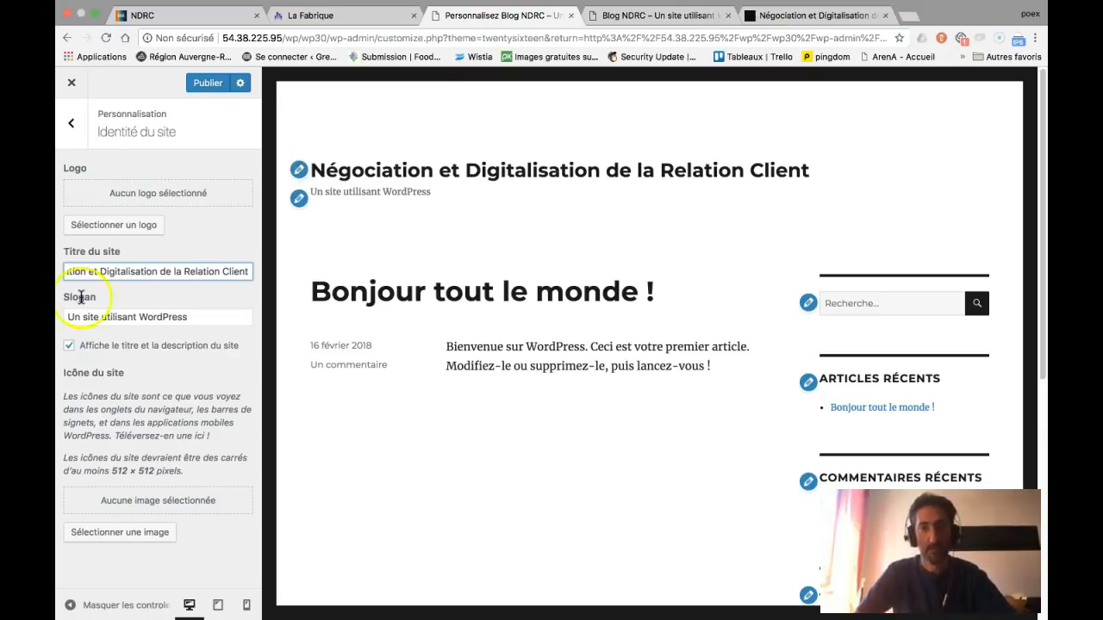
Set the slogan to "Tout comprendre sur la réforme", matching the model site, and publish the site identity changes
{"action": "left_click", "coordinate": [798, 17]}
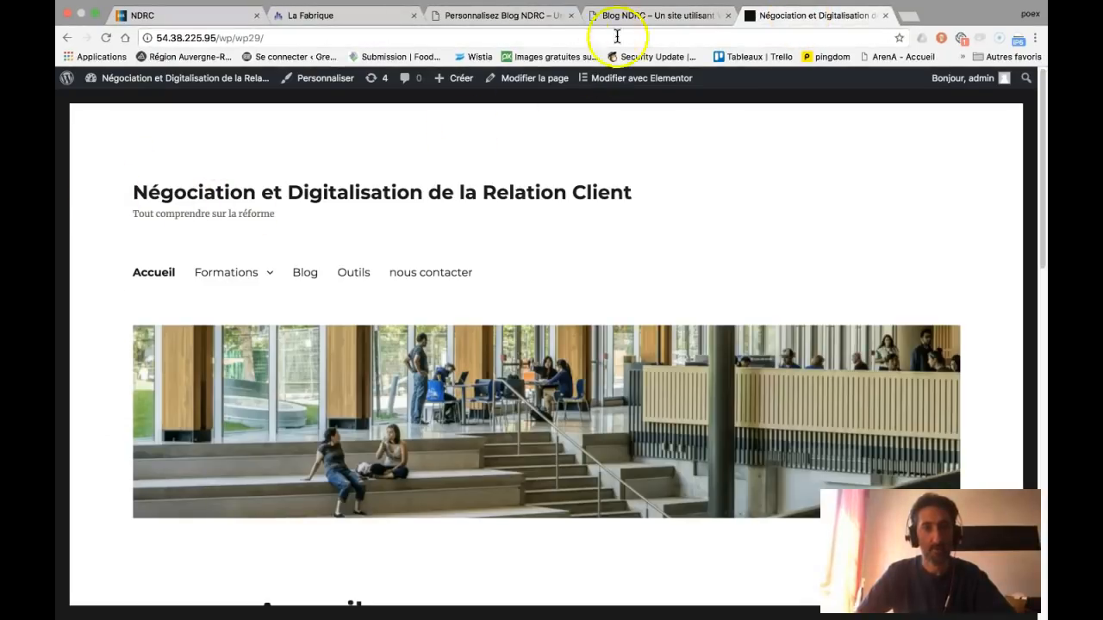
{"action": "left_click", "coordinate": [471, 17]}
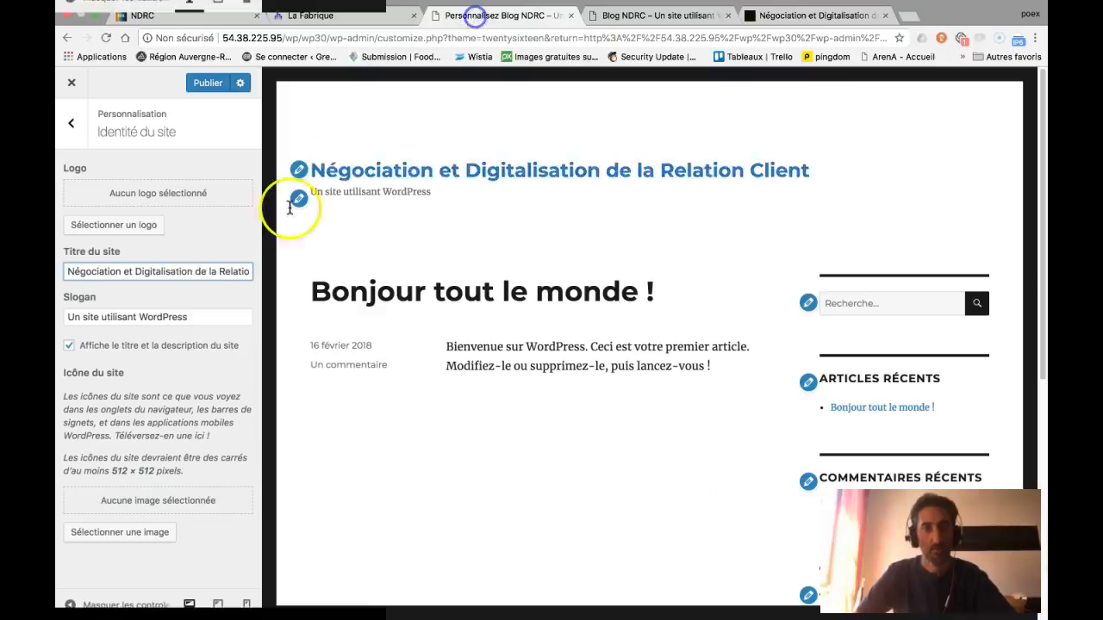
{"action": "triple_click", "coordinate": [199, 316]}
{"action": "type", "text": "Tout comprendre sur la réforme"}
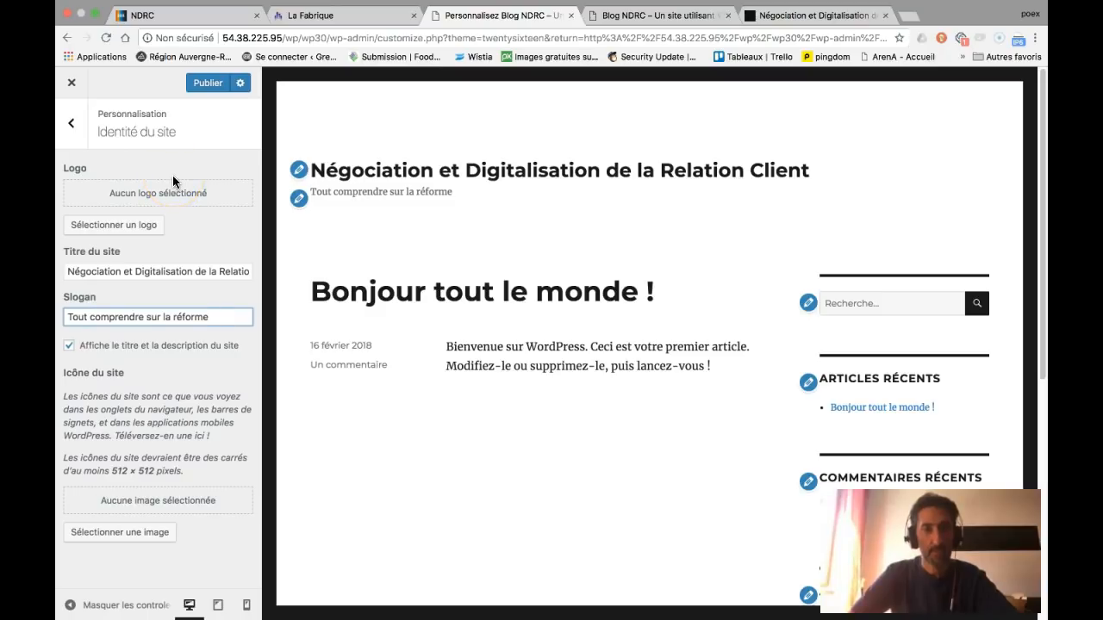
{"action": "left_click", "coordinate": [210, 84]}
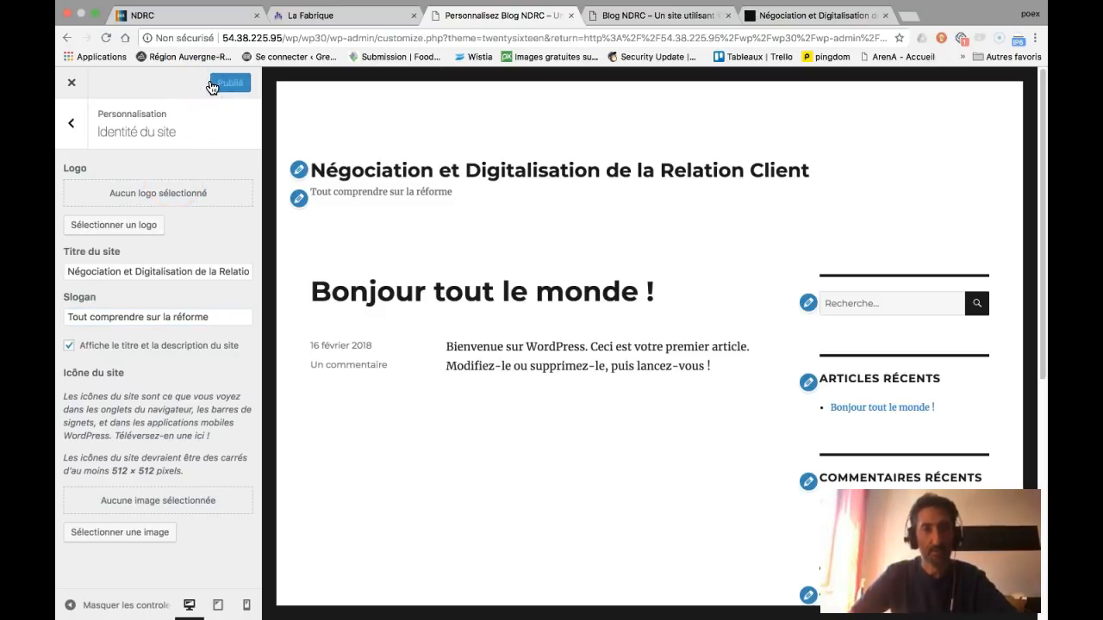
Reload the public wp30 home page and compare its title and slogan with the wp29 model site
{"action": "left_click", "coordinate": [660, 17]}
{"action": "left_click", "coordinate": [103, 38]}
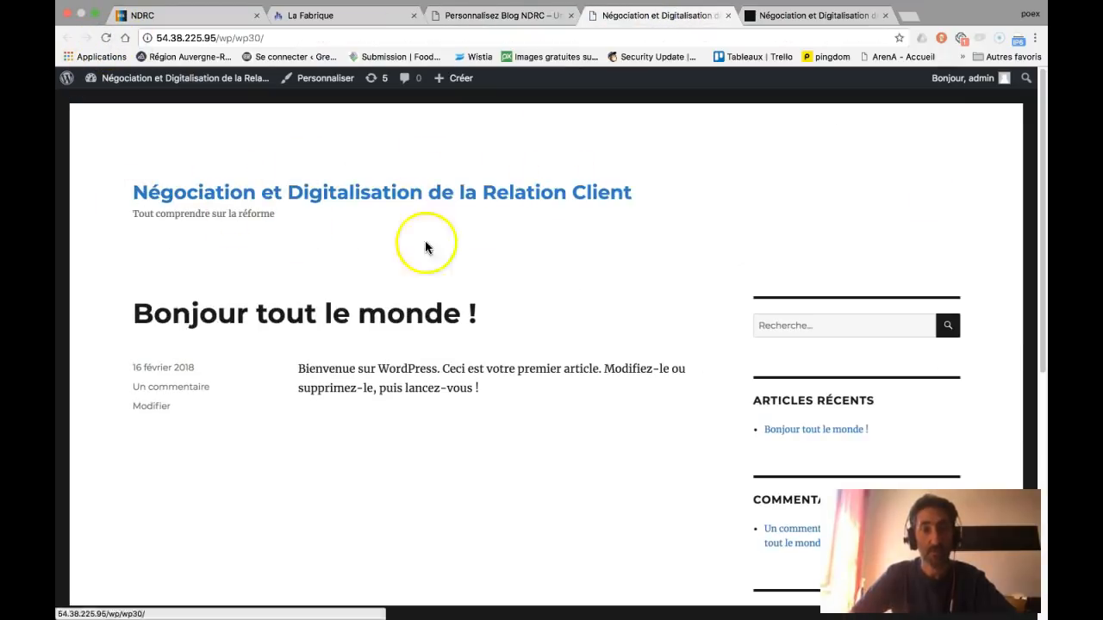
{"action": "left_click", "coordinate": [805, 16]}
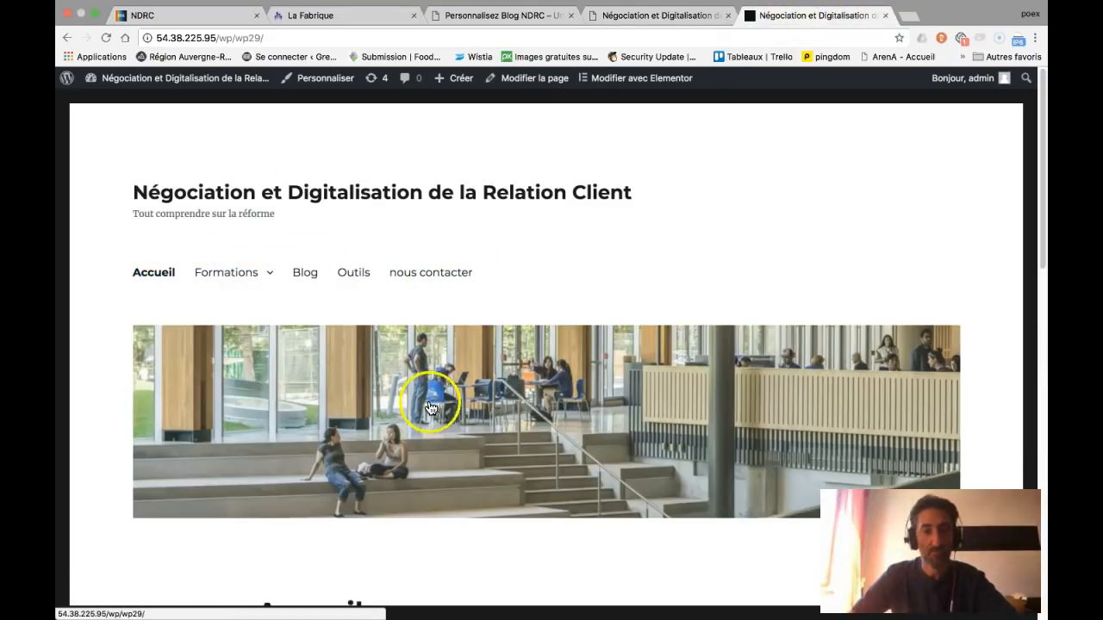
From the customizer's header image settings, permanently delete the existing Sans-titre-7.png from the media library and close the image chooser
{"action": "left_click", "coordinate": [492, 15]}
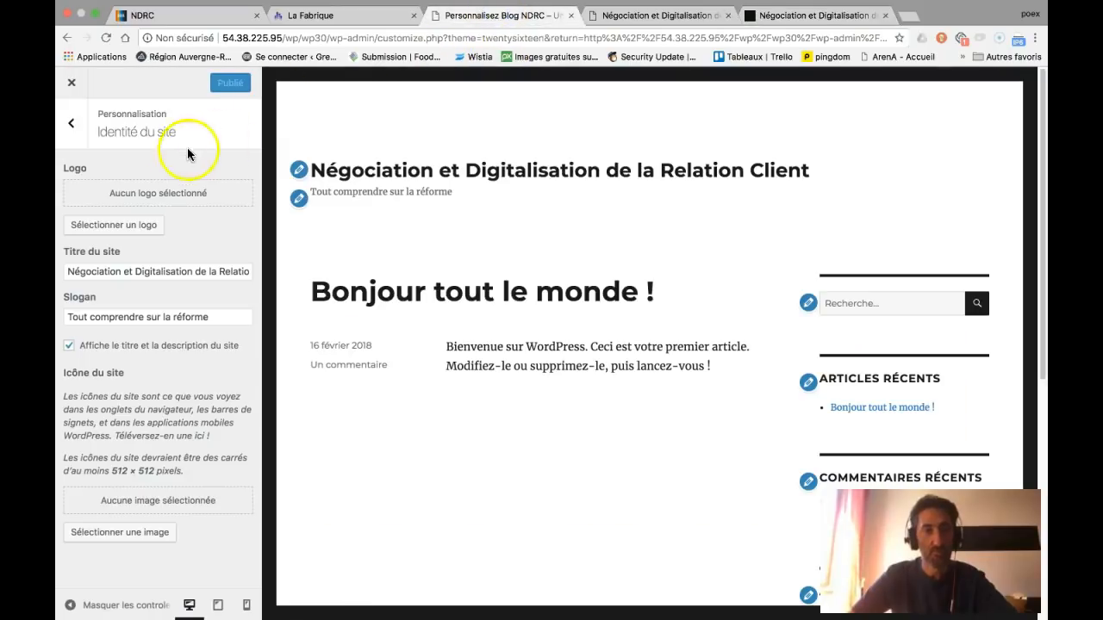
{"action": "left_click", "coordinate": [67, 126]}
{"action": "left_click", "coordinate": [129, 295]}
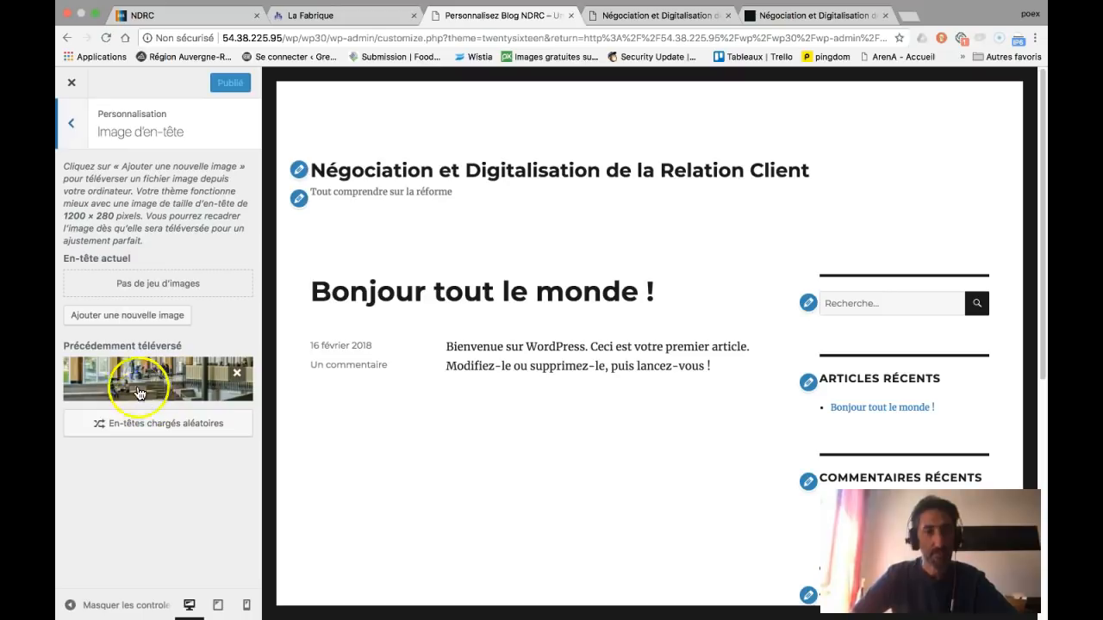
{"action": "left_click", "coordinate": [138, 321]}
{"action": "left_click", "coordinate": [135, 235]}
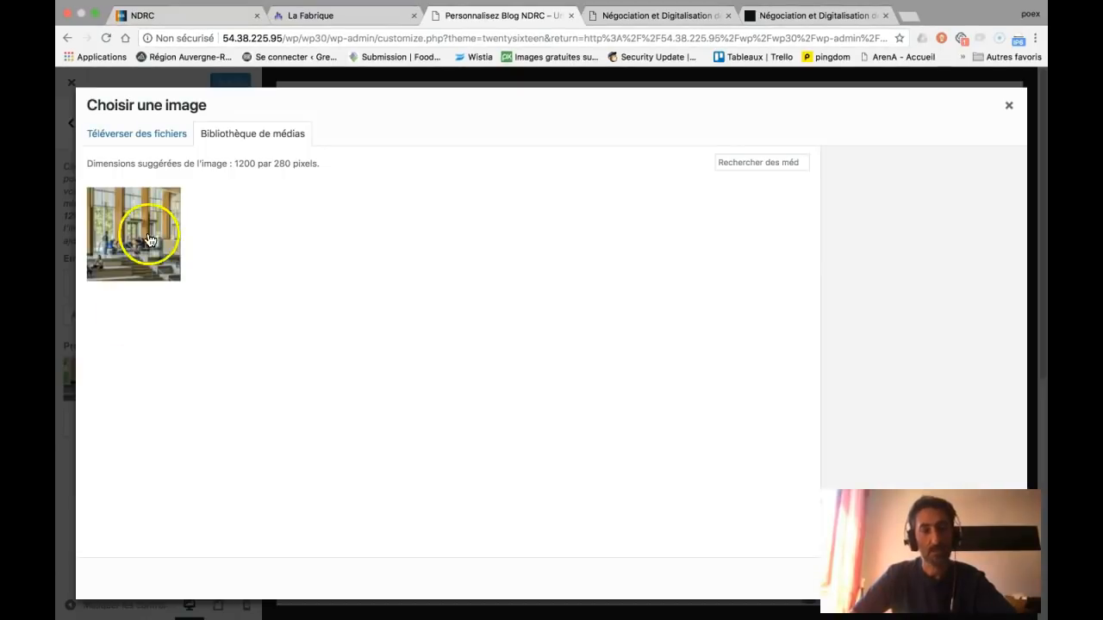
{"action": "left_click", "coordinate": [609, 285]}
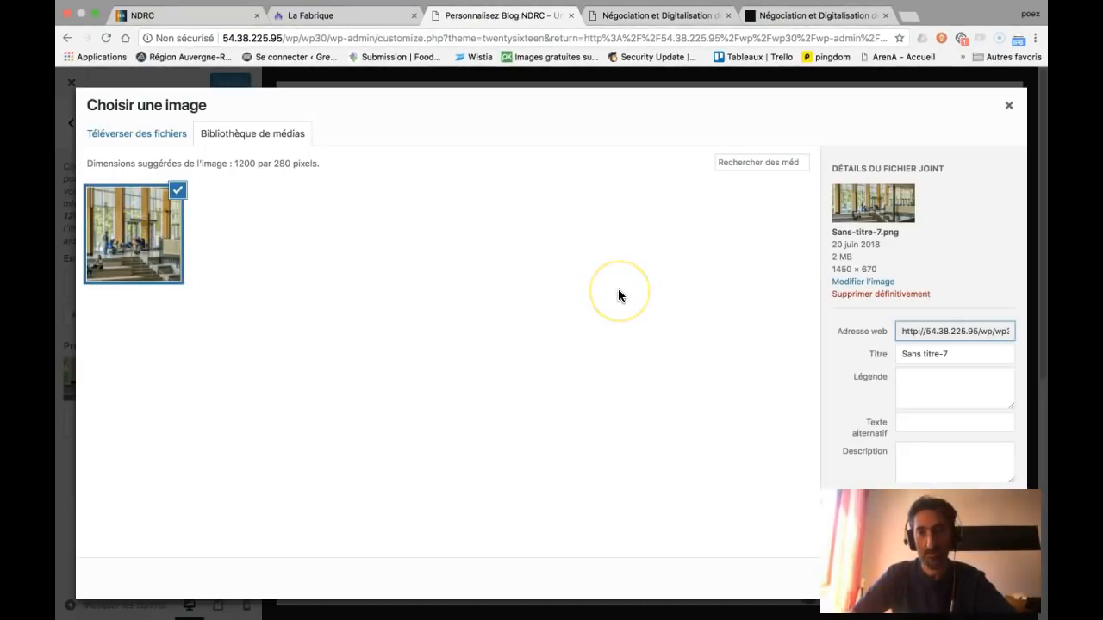
{"action": "left_click", "coordinate": [858, 296]}
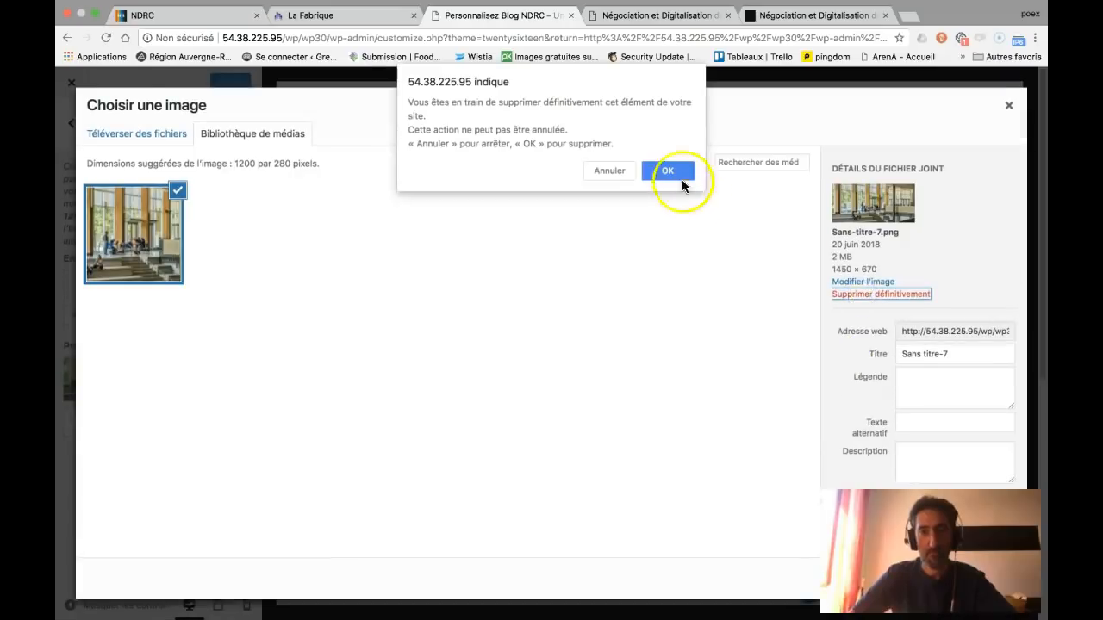
{"action": "left_click", "coordinate": [680, 173]}
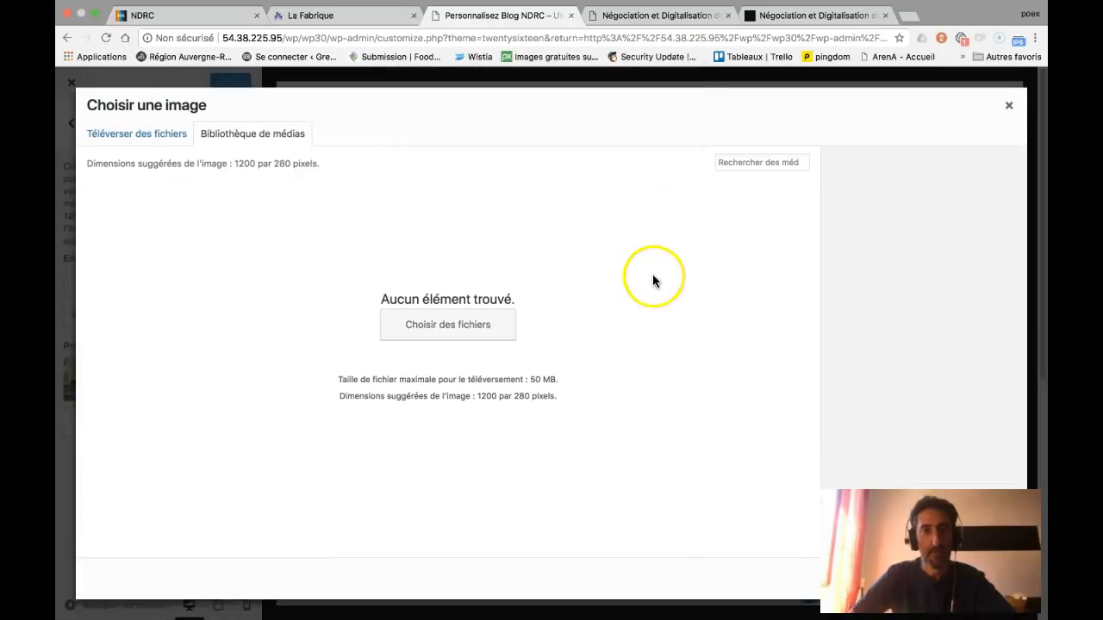
{"action": "left_click", "coordinate": [1008, 106]}
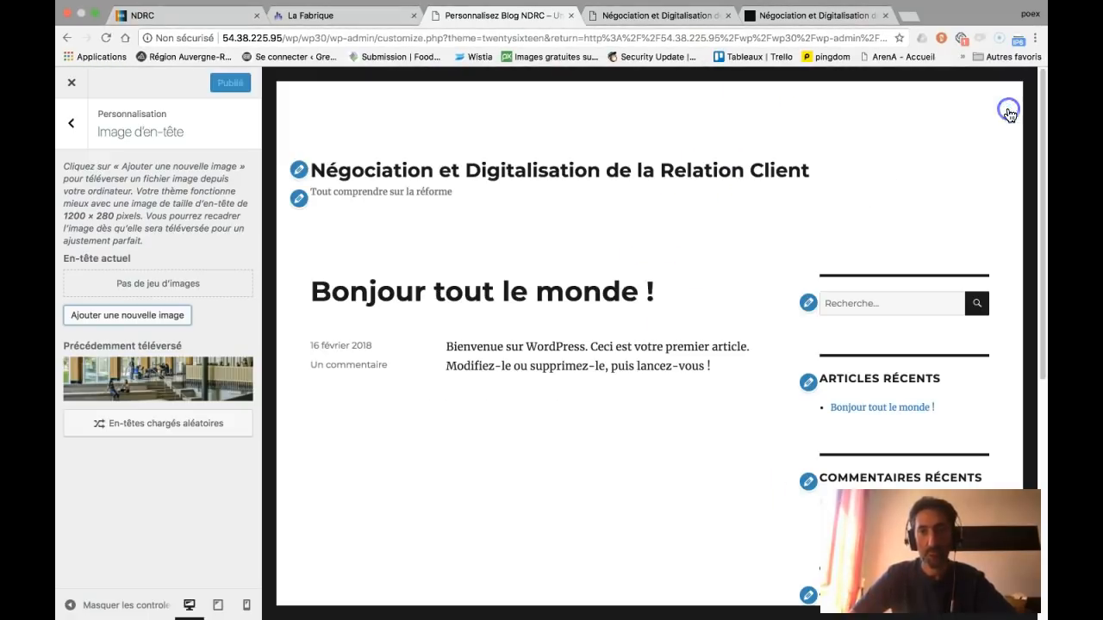
Upload Sans titre-7.png from the Téléchargements folder as a new header image, previewing the file before opening it
{"action": "left_click", "coordinate": [72, 124]}
{"action": "left_click", "coordinate": [124, 293]}
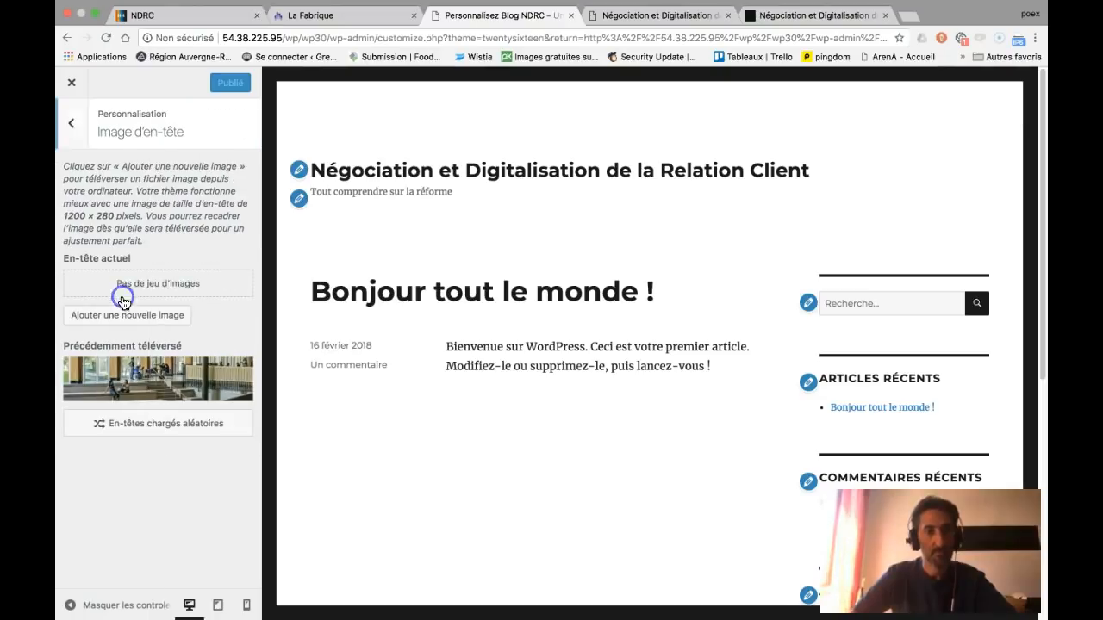
{"action": "left_click", "coordinate": [129, 314]}
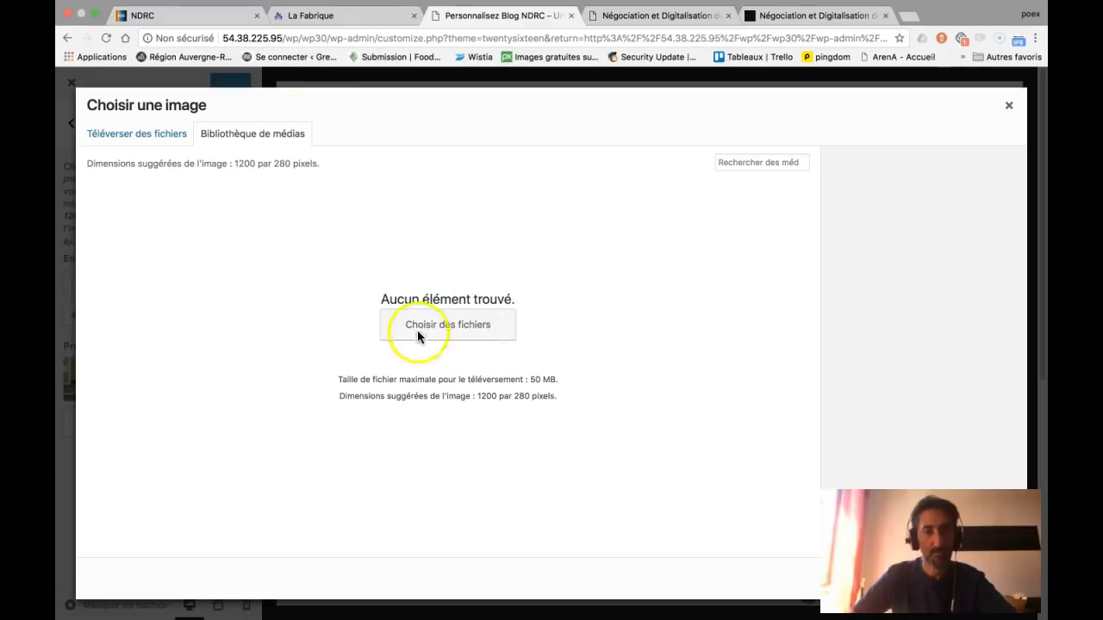
{"action": "left_click", "coordinate": [108, 136]}
{"action": "left_click", "coordinate": [519, 300]}
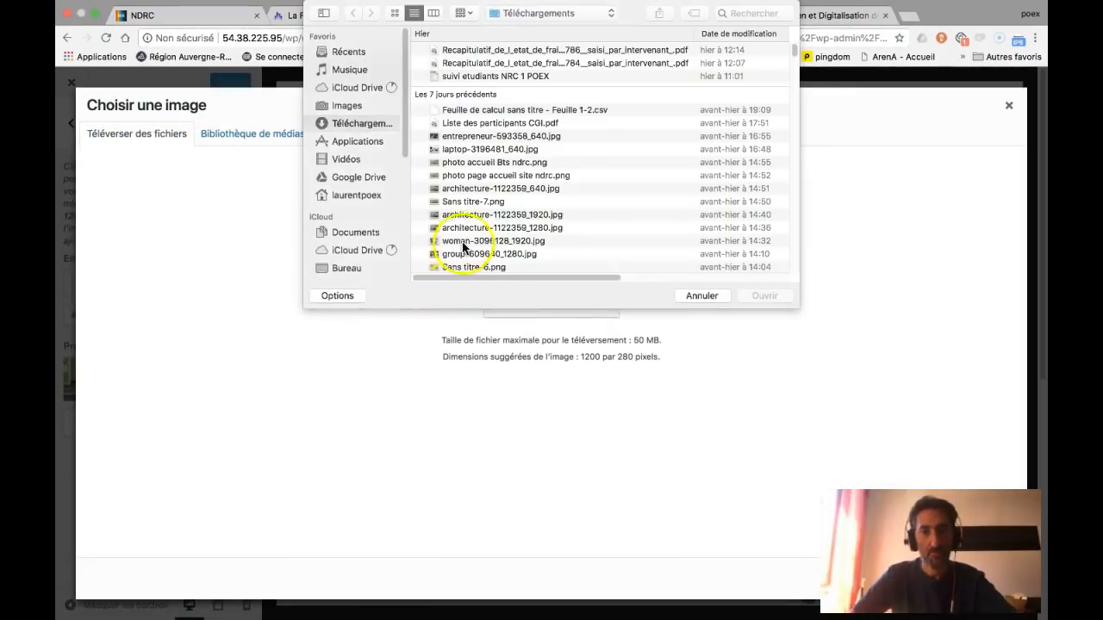
{"action": "left_click", "coordinate": [480, 189]}
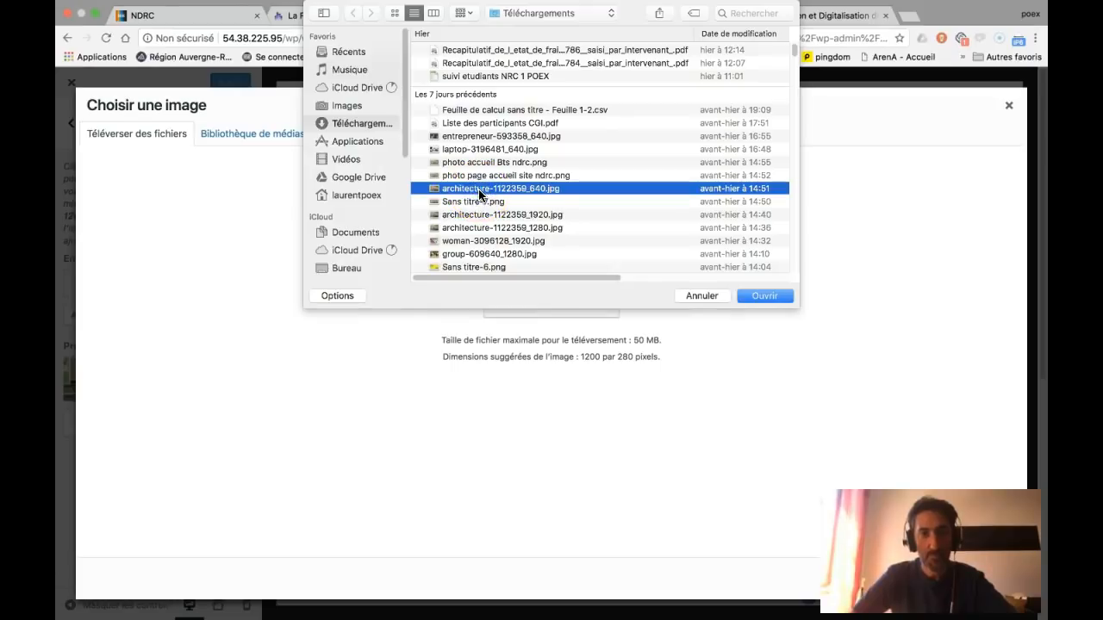
{"action": "left_click", "coordinate": [481, 203]}
{"action": "key", "text": "space"}
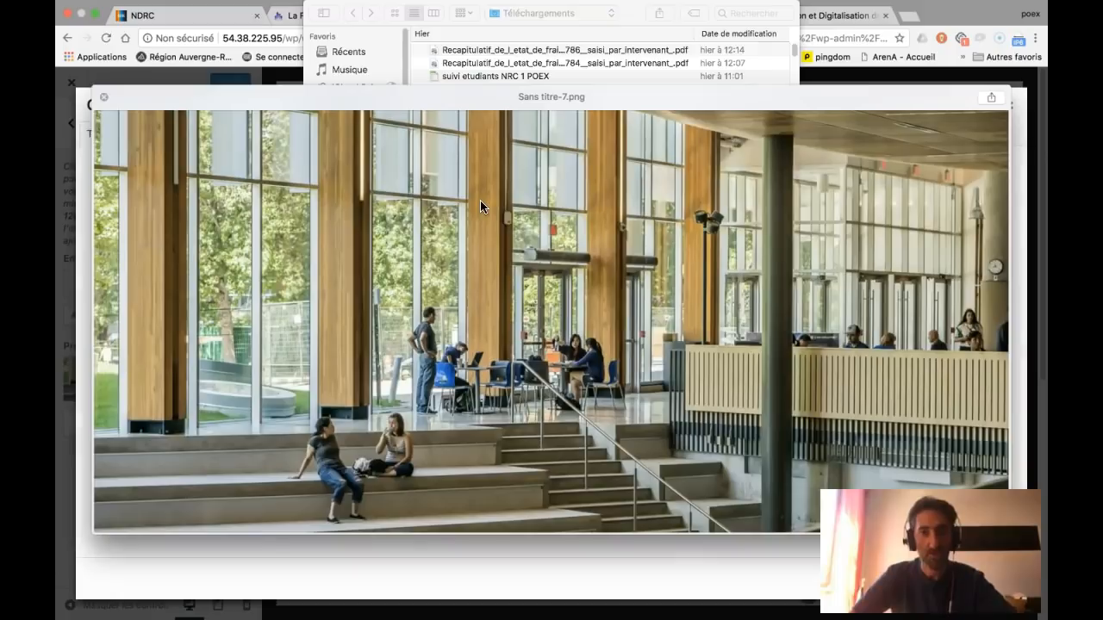
{"action": "key", "text": "space"}
{"action": "left_click", "coordinate": [755, 292]}
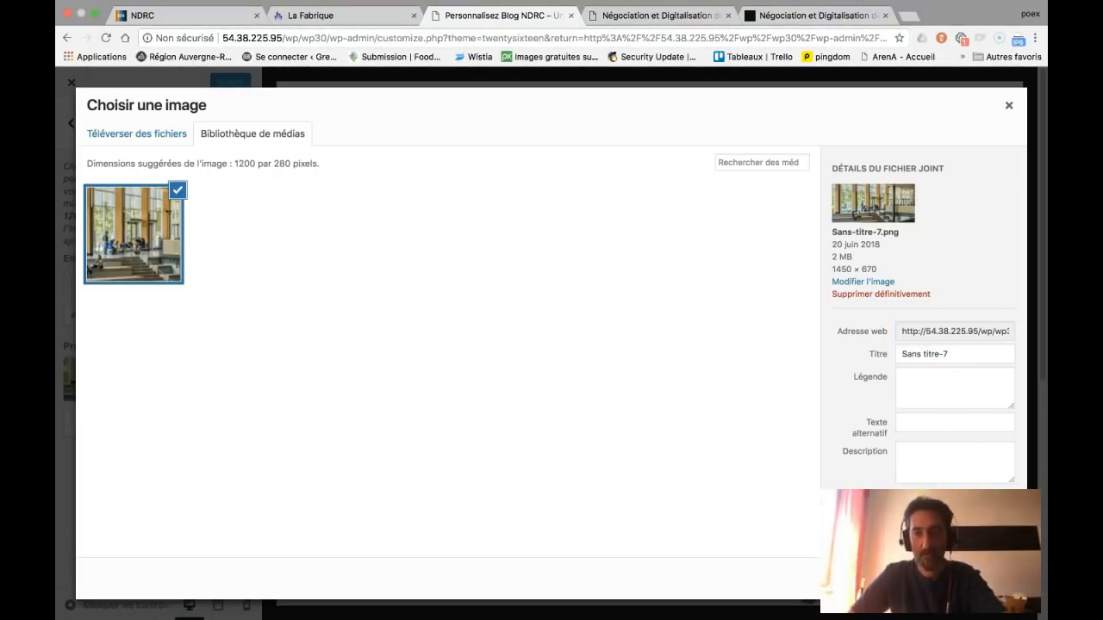
Crop the uploaded image to its lower part showing the seated people and stairs, apply it as header image, and publish
{"action": "left_click", "coordinate": [961, 578]}
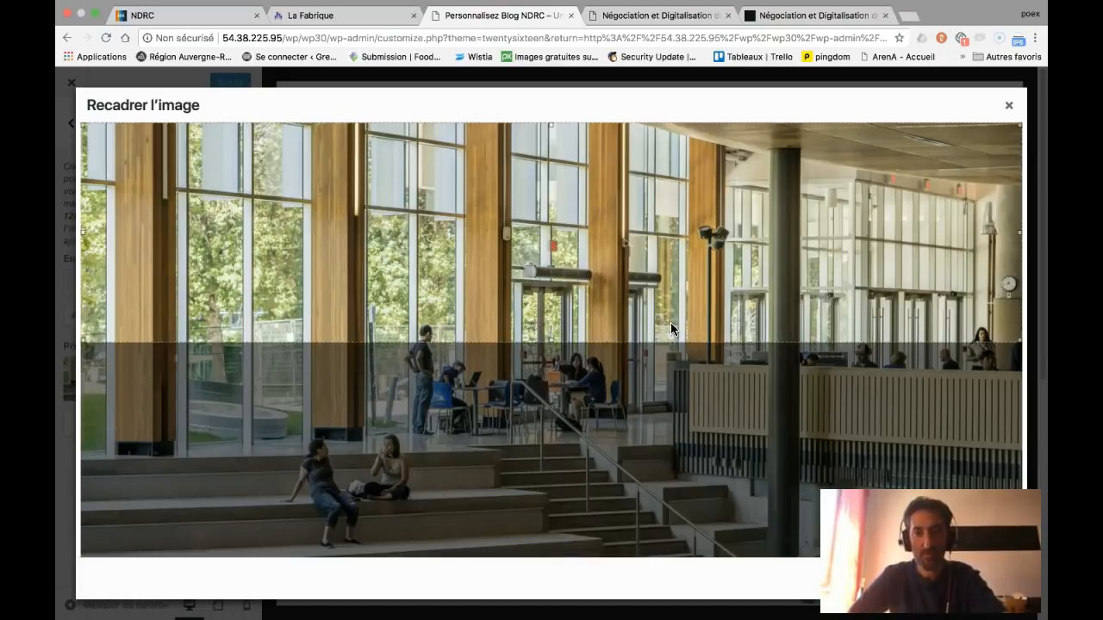
{"action": "left_click_drag", "start_coordinate": [552, 205], "coordinate": [531, 403]}
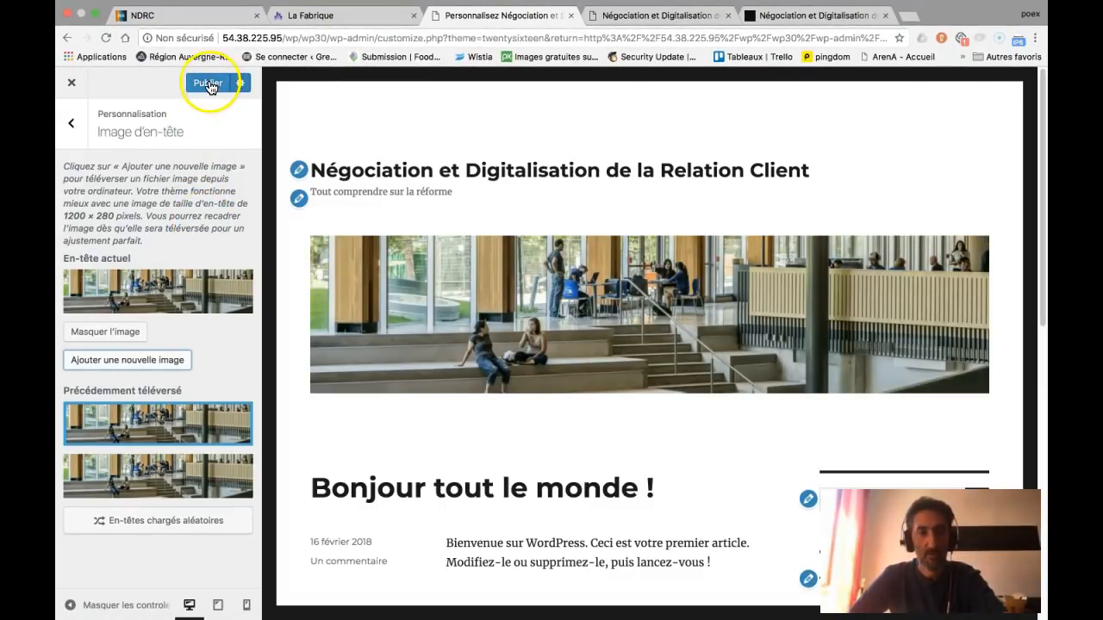
{"action": "left_click", "coordinate": [208, 84]}
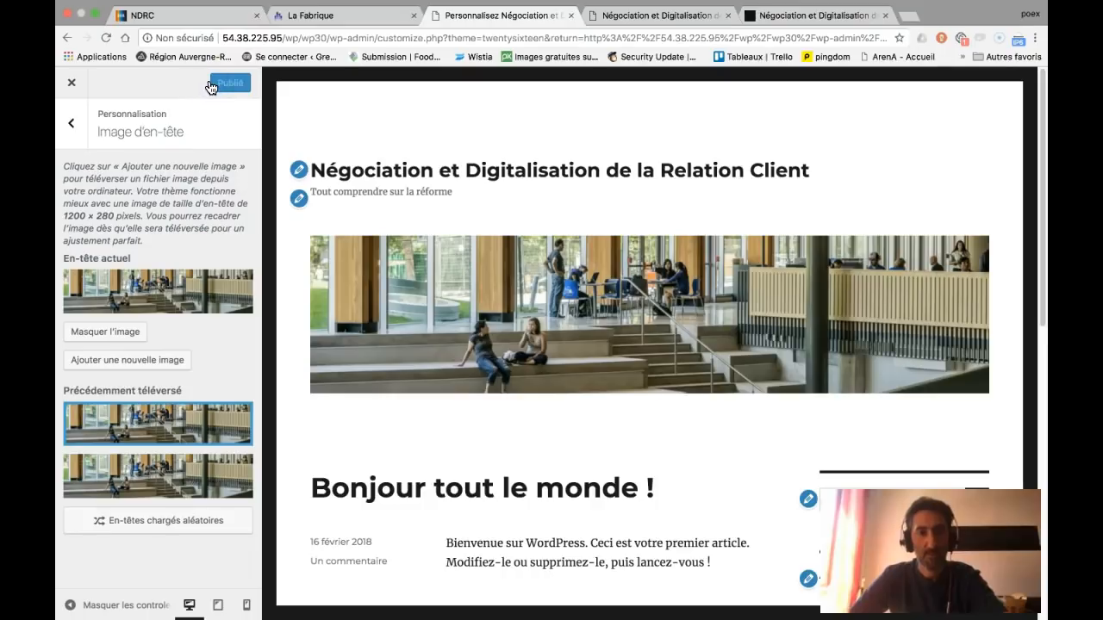
Reload the public wp30 home page and compare its header image with the wp29 model site
{"action": "left_click", "coordinate": [635, 17]}
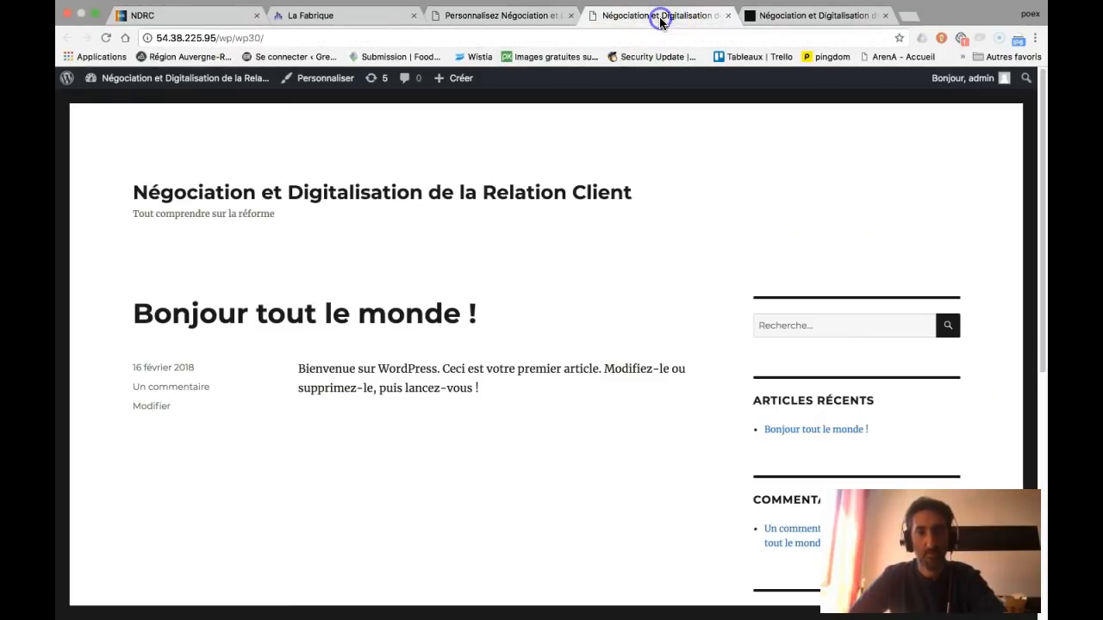
{"action": "left_click", "coordinate": [106, 38]}
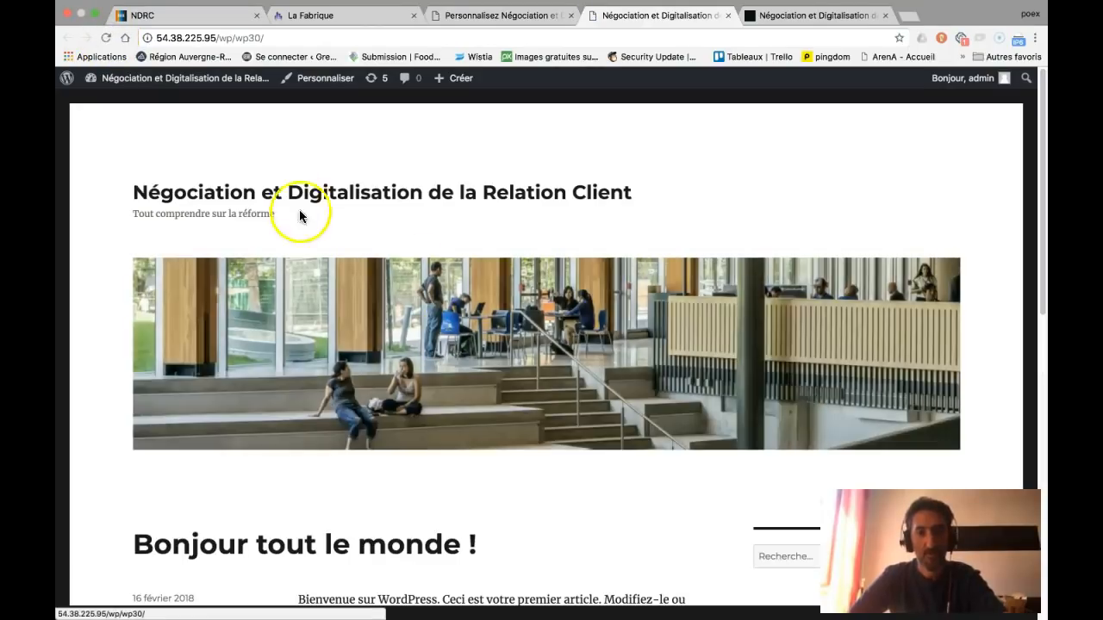
{"action": "left_click", "coordinate": [824, 16]}
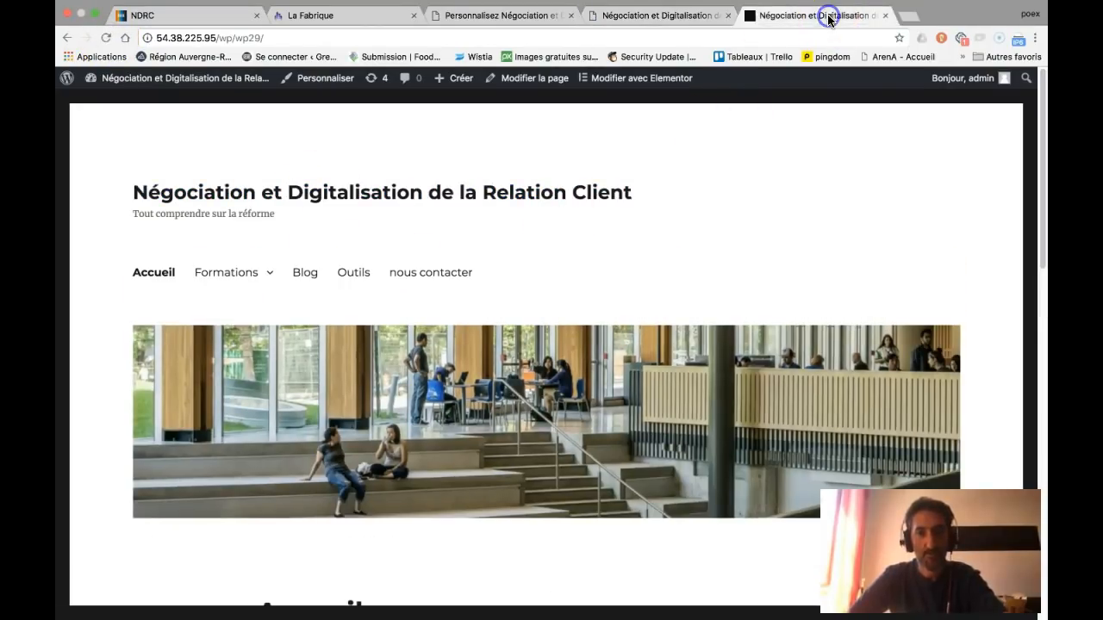
{"action": "left_click", "coordinate": [684, 15]}
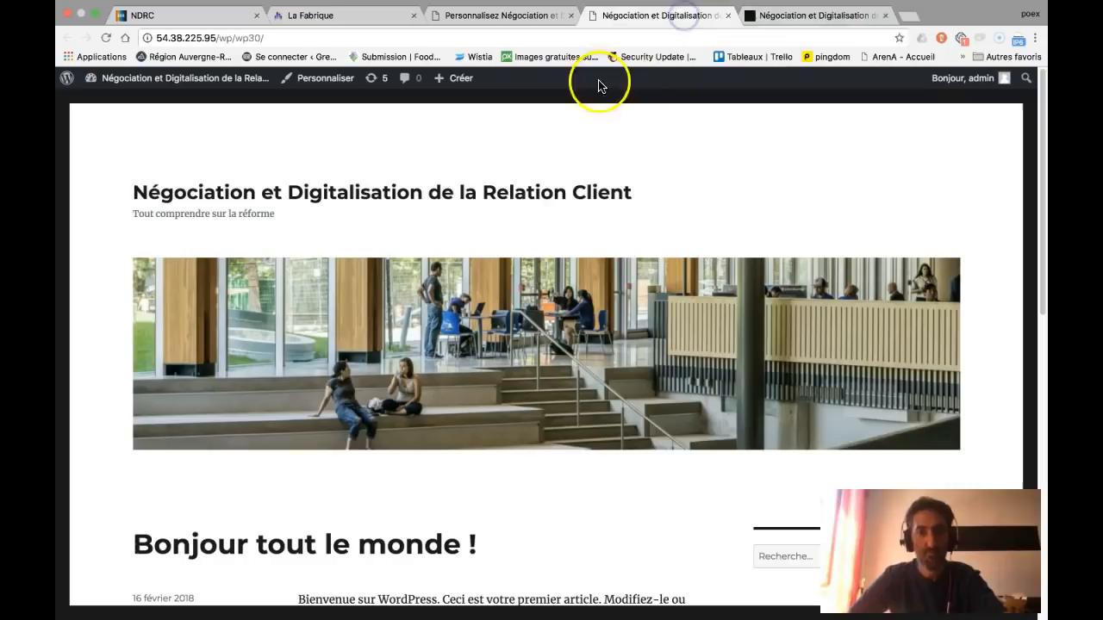
Check the wp29 model's navigation, and in the wp30 customizer create a menu named "menu principal" assigned to the Menu principal location
{"action": "left_click", "coordinate": [815, 15]}
{"action": "scroll", "coordinate": [505, 253], "scroll_direction": "down", "scroll_amount": 1}
{"action": "scroll", "coordinate": [436, 259], "scroll_direction": "up", "scroll_amount": 1}
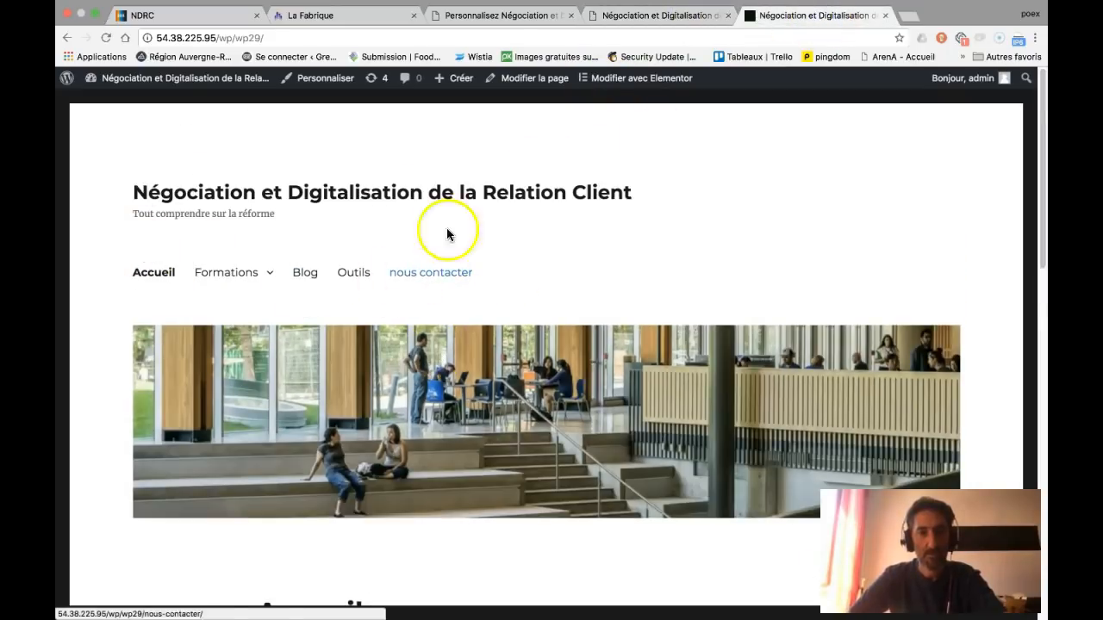
{"action": "left_click", "coordinate": [492, 17]}
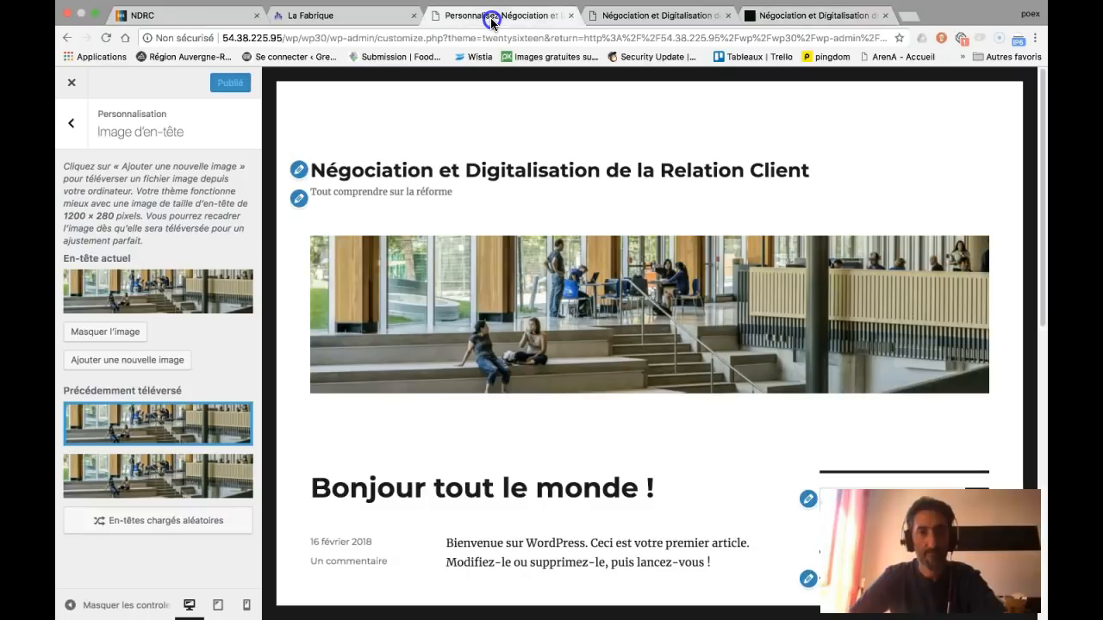
{"action": "left_click", "coordinate": [73, 124]}
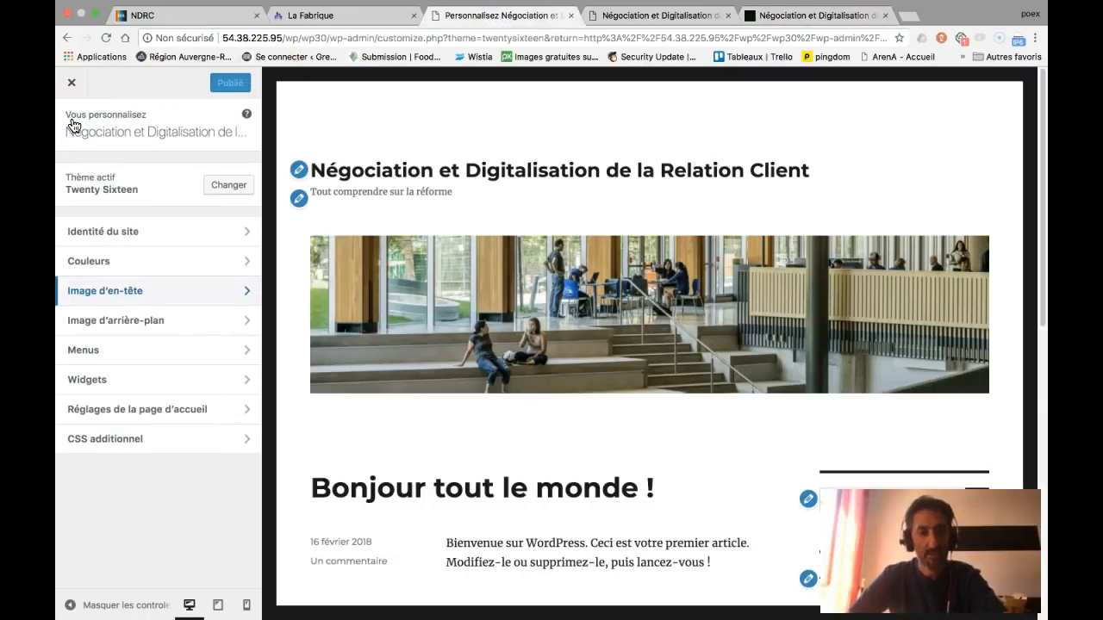
{"action": "left_click", "coordinate": [125, 361]}
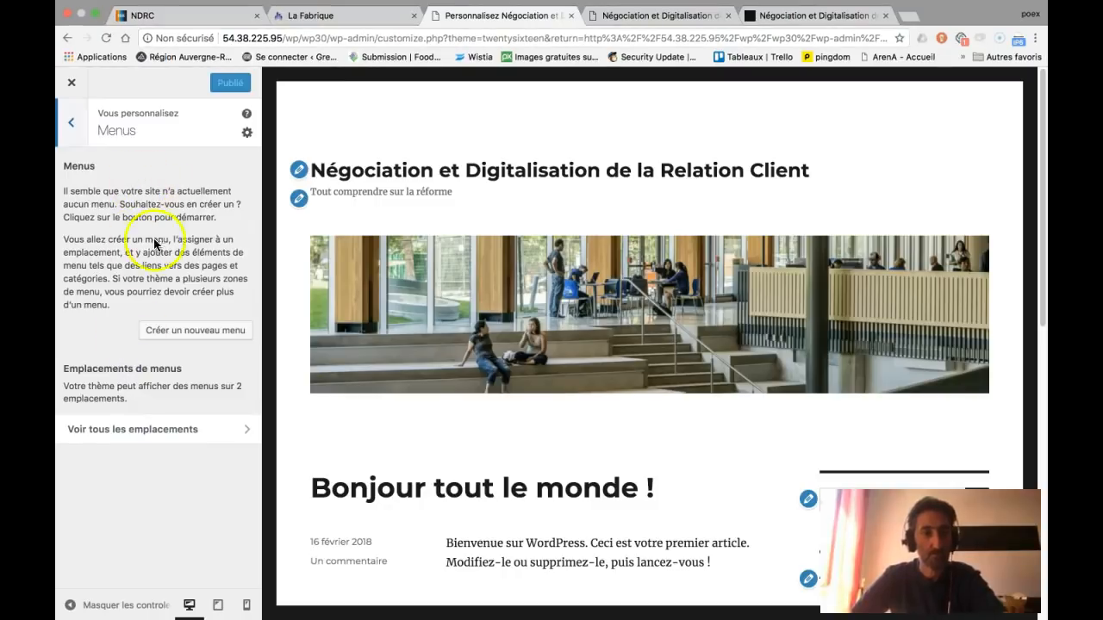
{"action": "left_click", "coordinate": [181, 336]}
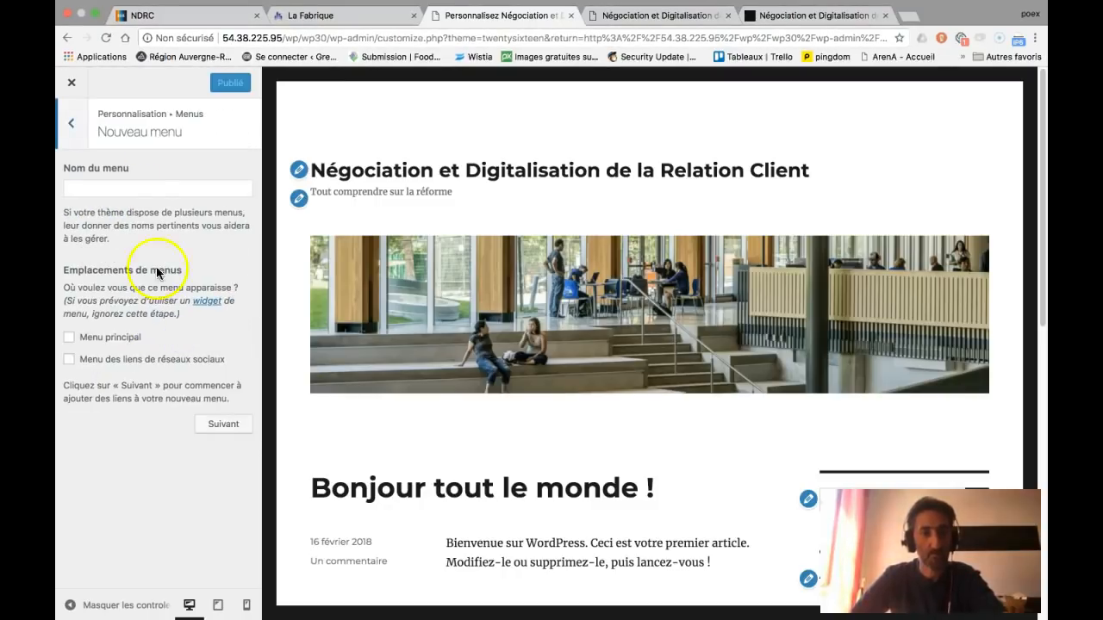
{"action": "left_click", "coordinate": [139, 187]}
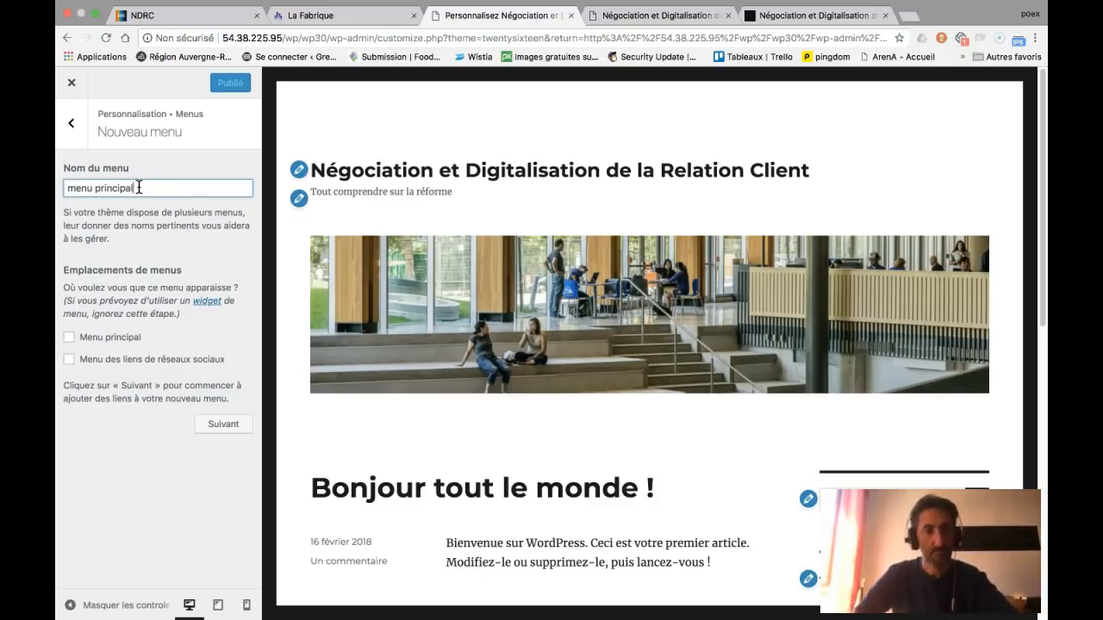
{"action": "left_click", "coordinate": [75, 337]}
{"action": "left_click", "coordinate": [70, 338]}
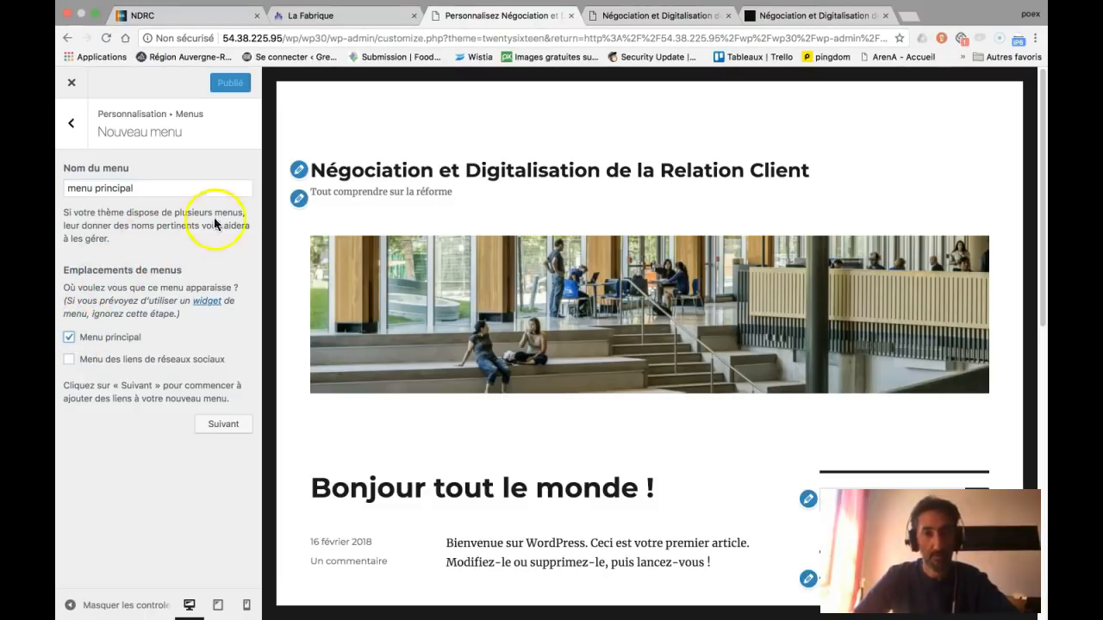
{"action": "left_click", "coordinate": [222, 423]}
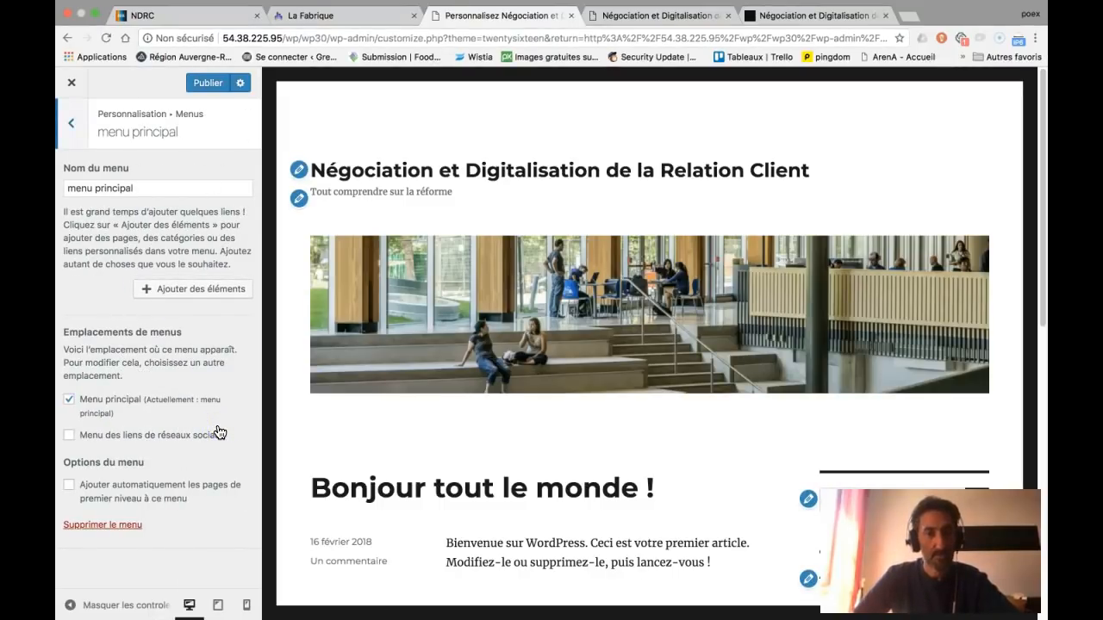
Start adding items to the menu, check the model site's navigation entries, and create a new page named Formation as a menu item
{"action": "left_click", "coordinate": [198, 288]}
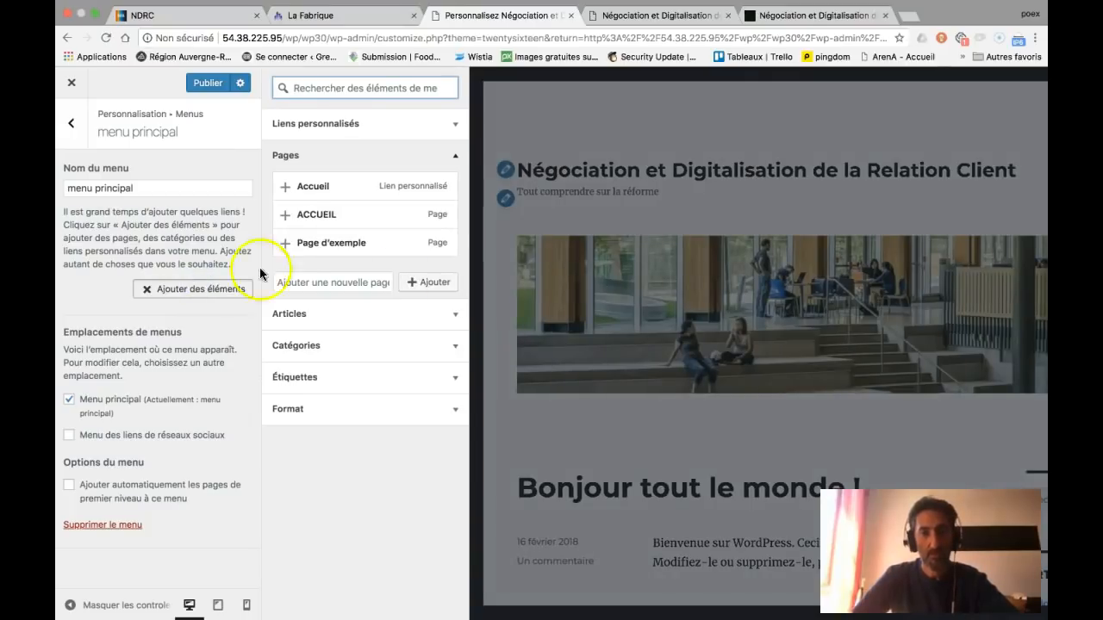
{"action": "left_click", "coordinate": [813, 16]}
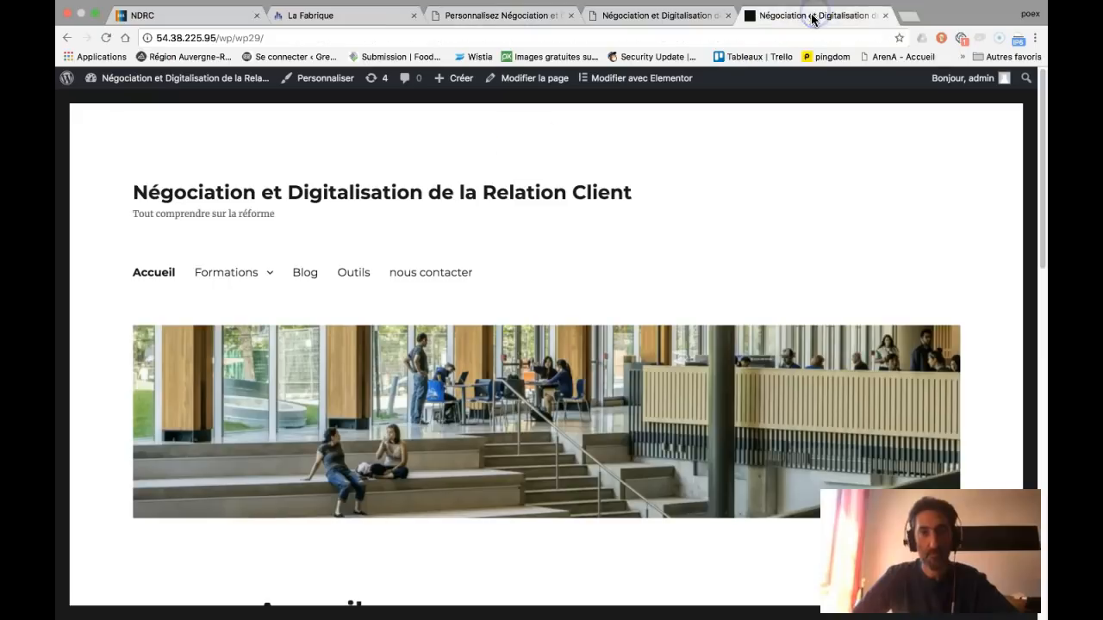
{"action": "mouse_move", "coordinate": [231, 274]}
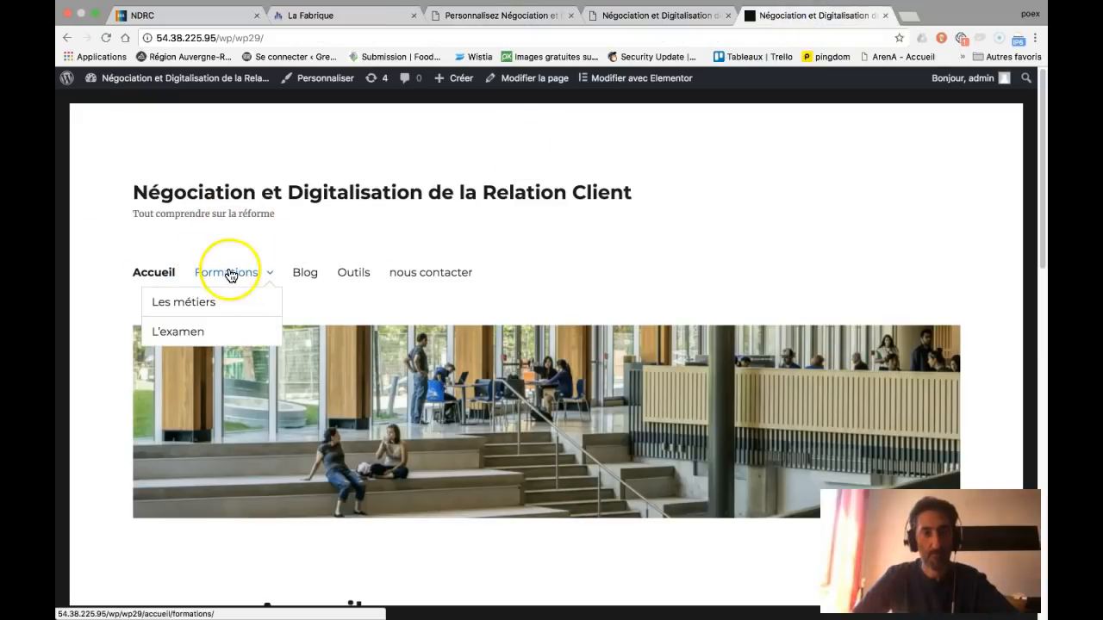
{"action": "left_click", "coordinate": [511, 19]}
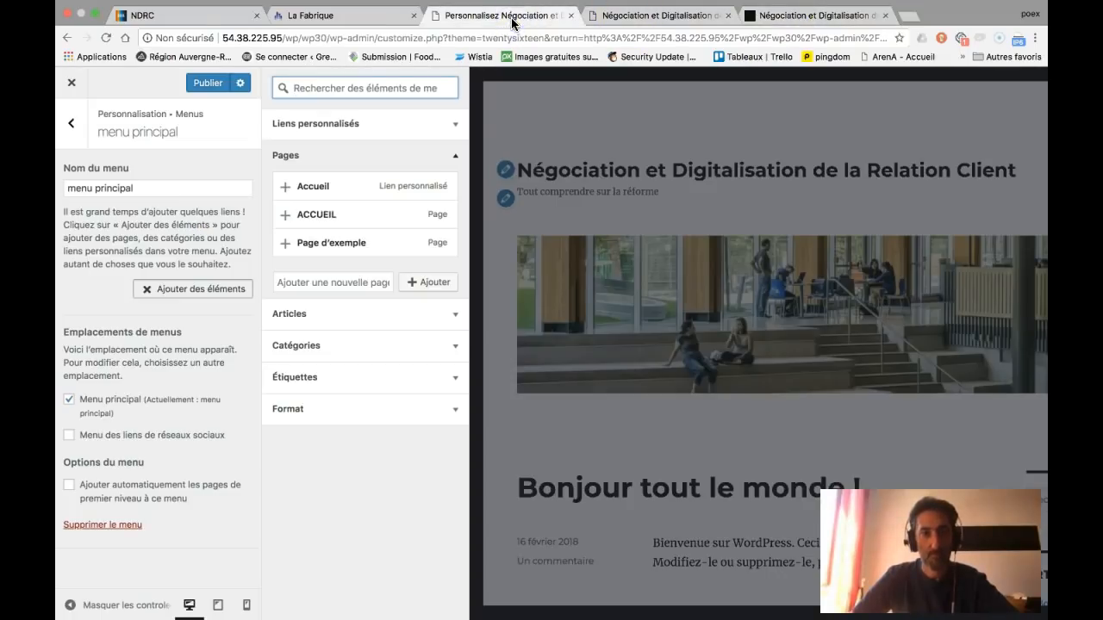
{"action": "left_click", "coordinate": [342, 282]}
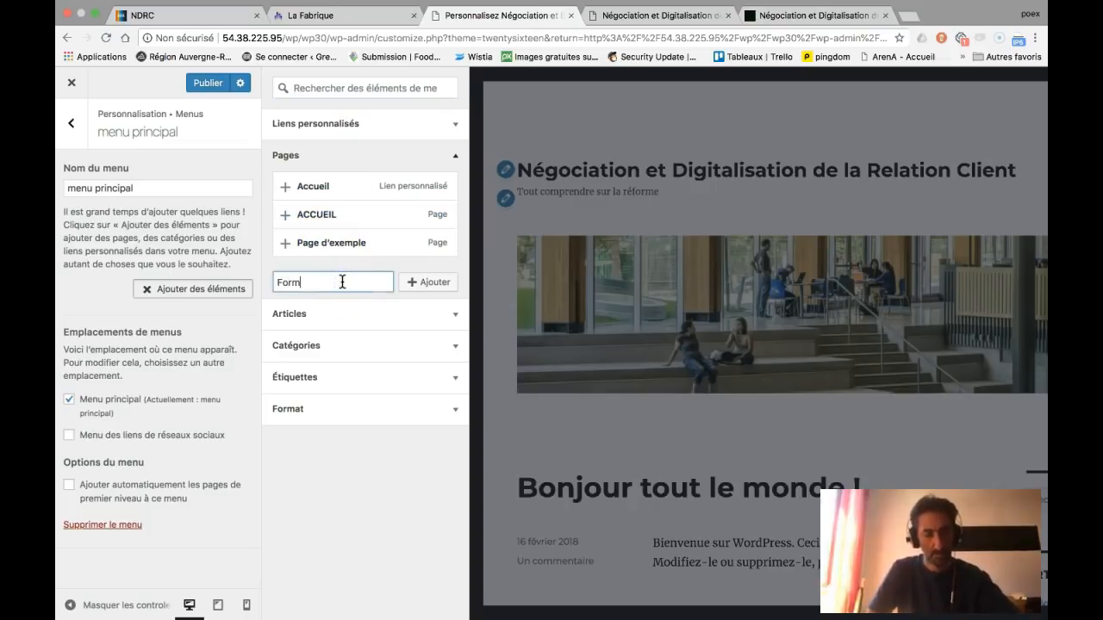
{"action": "type", "text": "Formation"}
{"action": "left_click", "coordinate": [419, 283]}
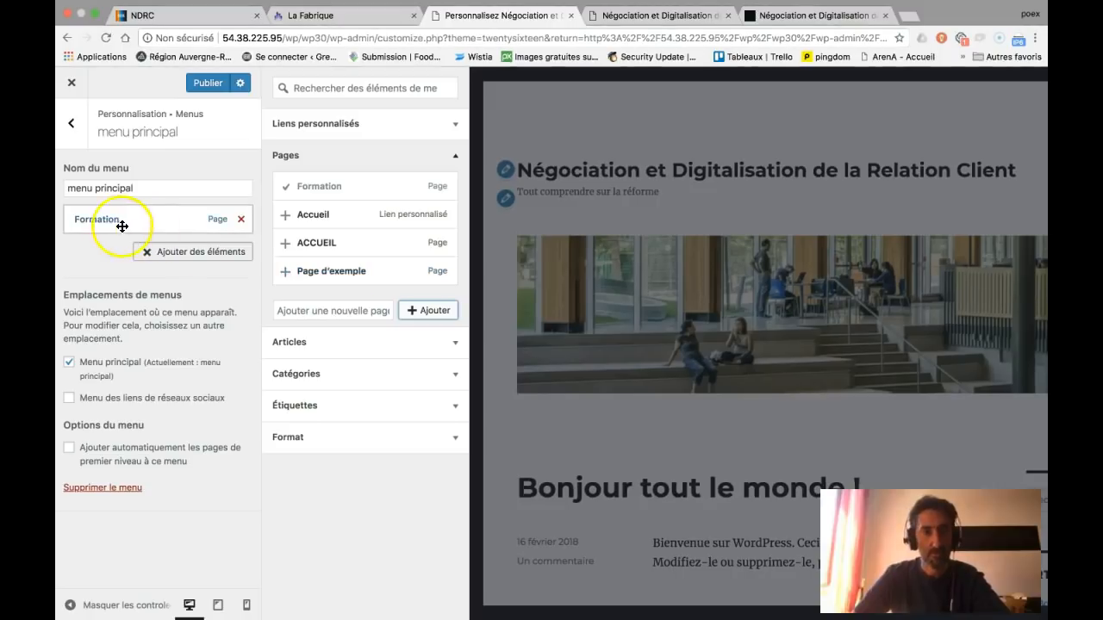
Following the model site's navigation, create a new Blog page in the menu and add the existing ACCUEIL page
{"action": "left_click", "coordinate": [810, 19]}
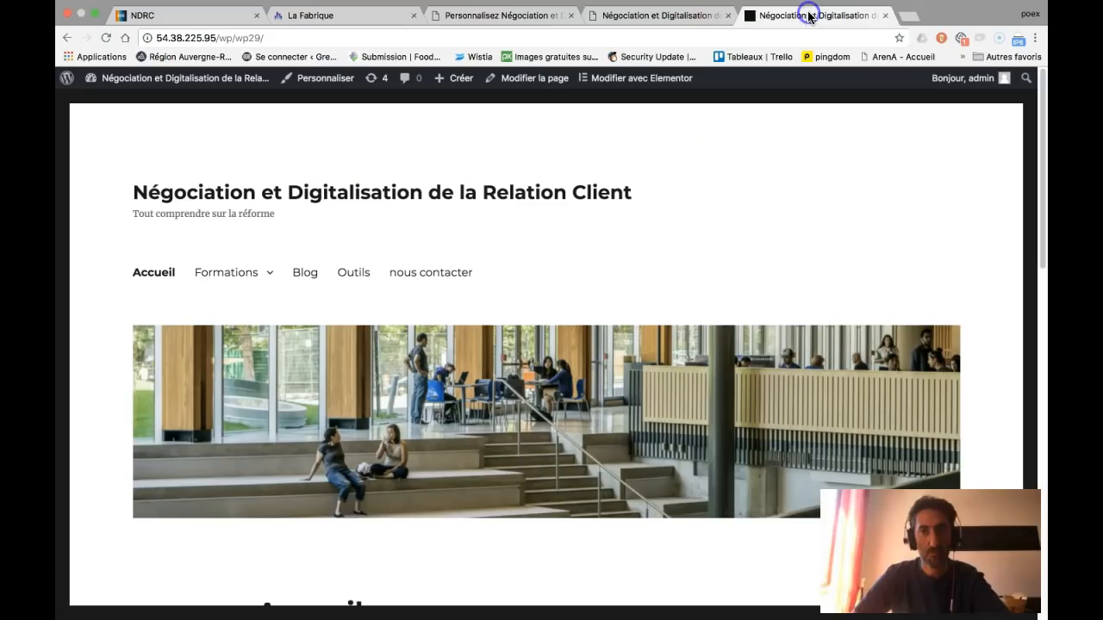
{"action": "mouse_move", "coordinate": [253, 276]}
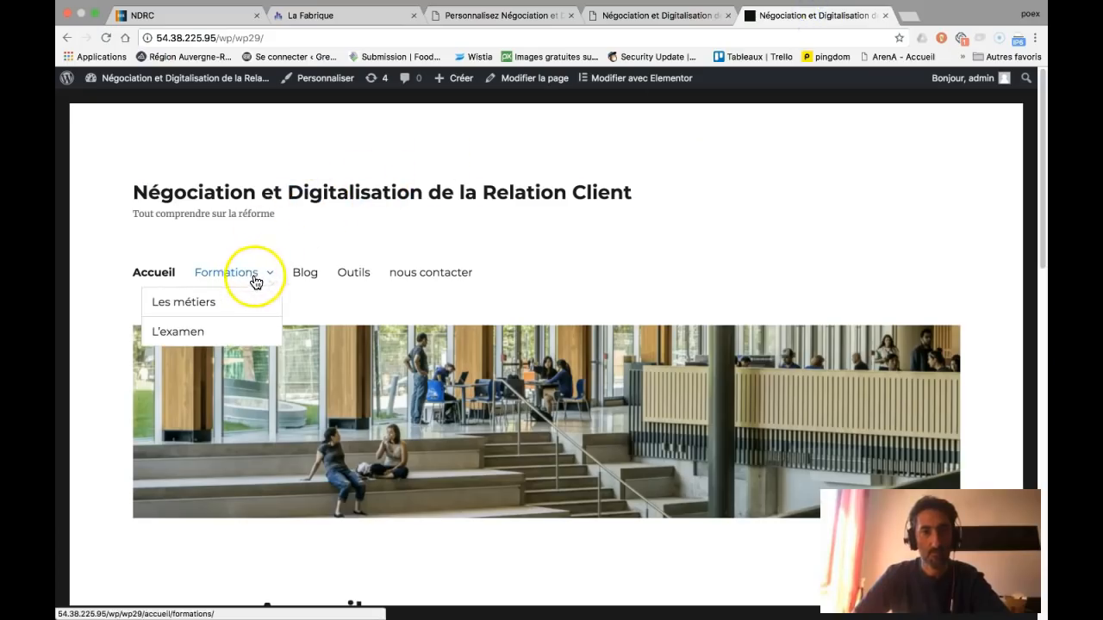
{"action": "left_click", "coordinate": [387, 18]}
{"action": "left_click", "coordinate": [483, 17]}
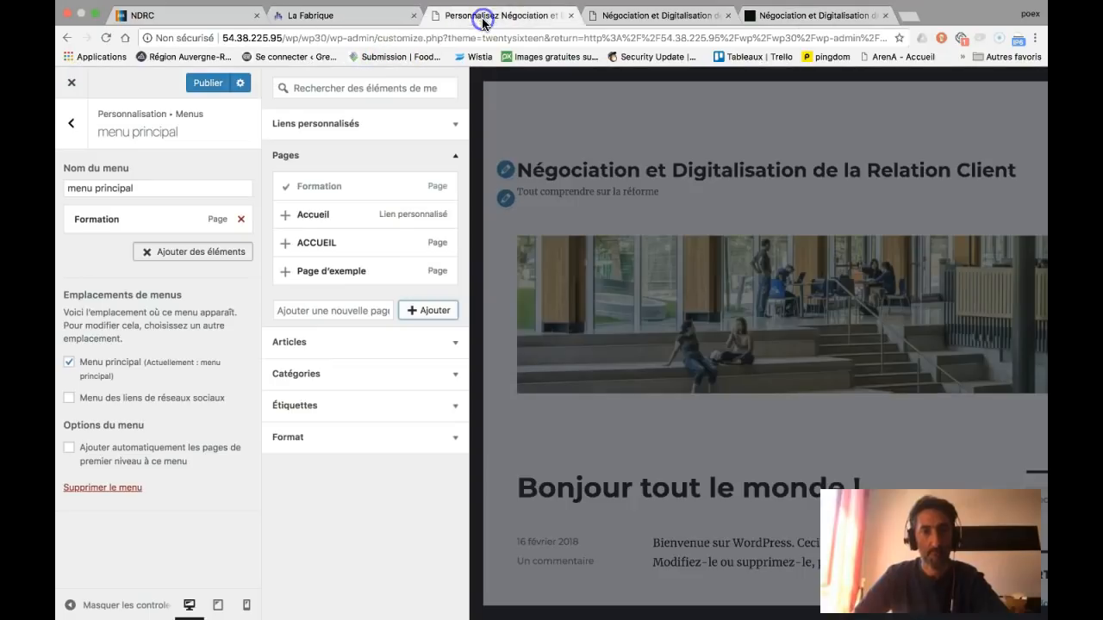
{"action": "left_click", "coordinate": [309, 312]}
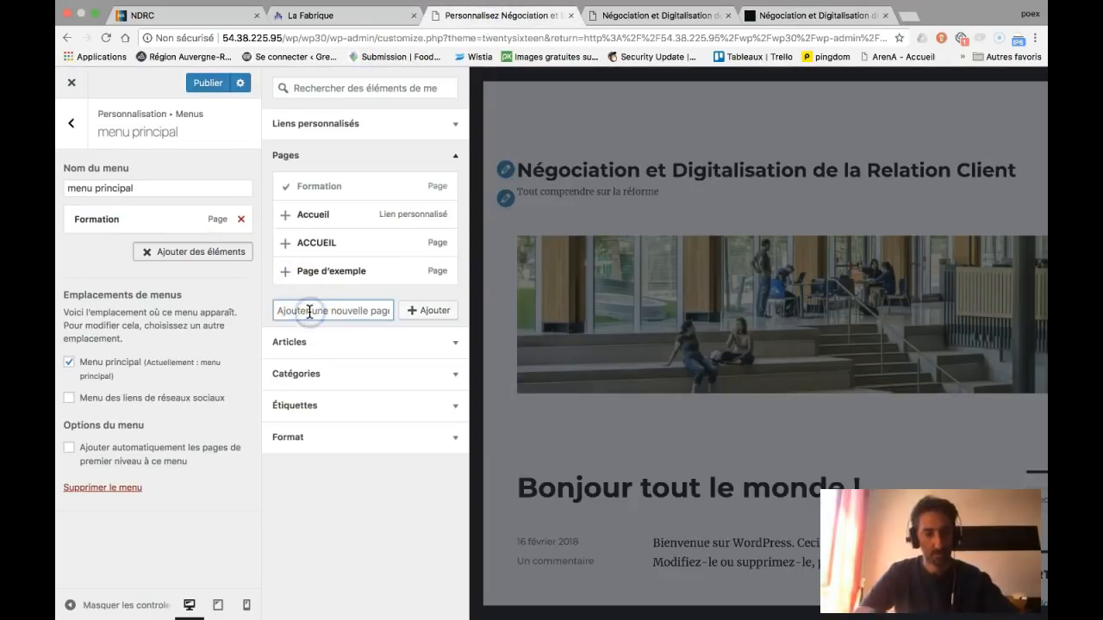
{"action": "left_click", "coordinate": [422, 311]}
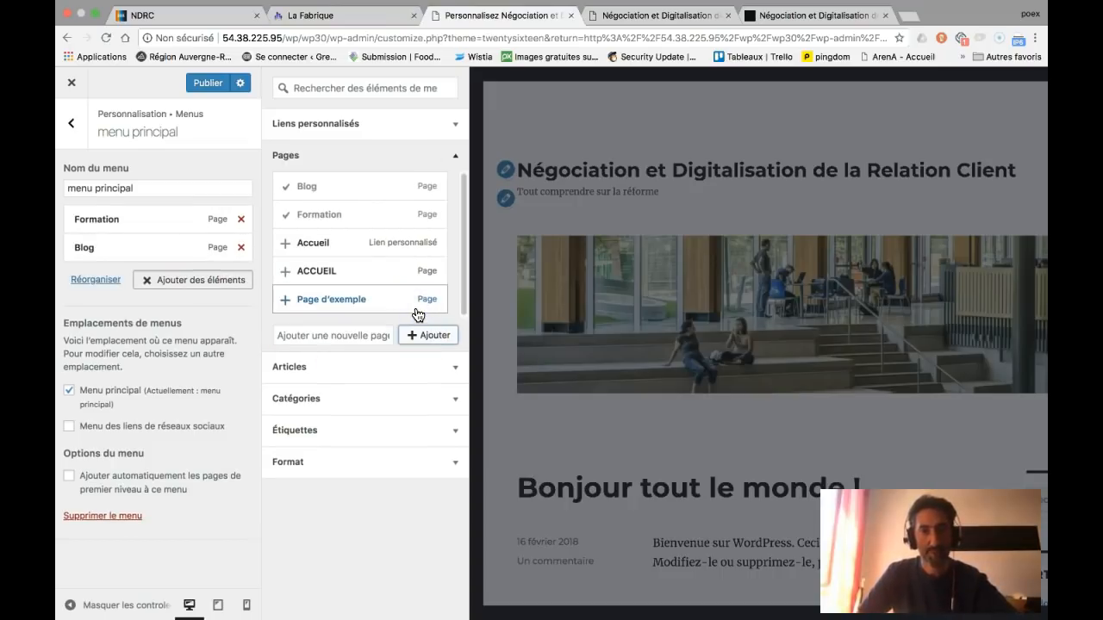
{"action": "left_click_drag", "start_coordinate": [359, 267], "coordinate": [334, 269]}
{"action": "left_click", "coordinate": [334, 270]}
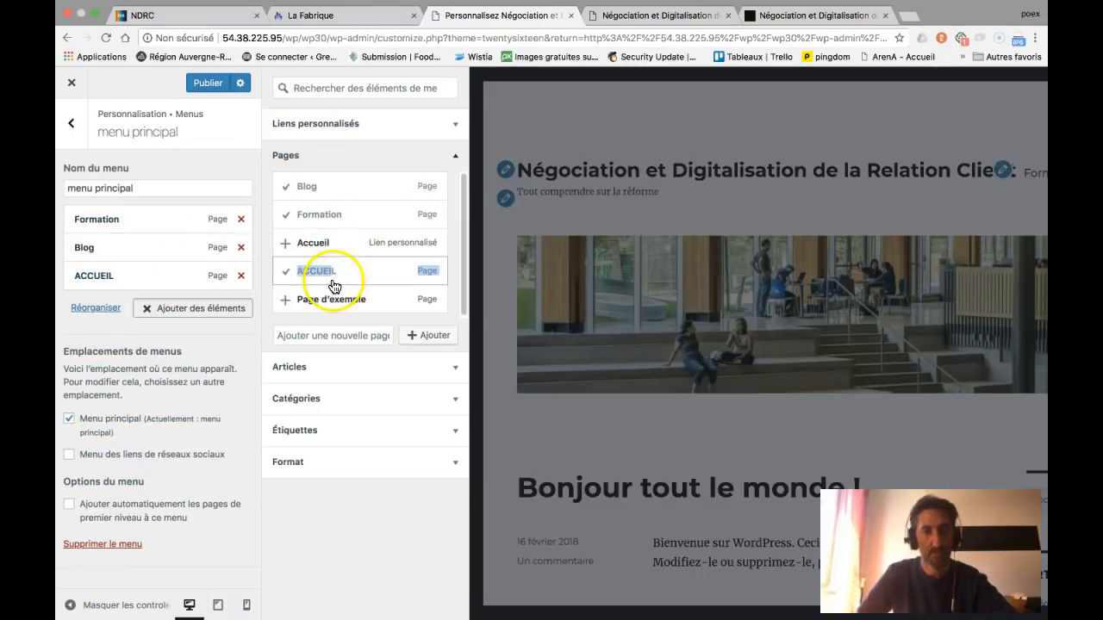
Check the model's remaining navigation entries and create the new pages "outils" and "Nous contacter" as menu items
{"action": "left_click", "coordinate": [776, 15]}
{"action": "mouse_move", "coordinate": [226, 280]}
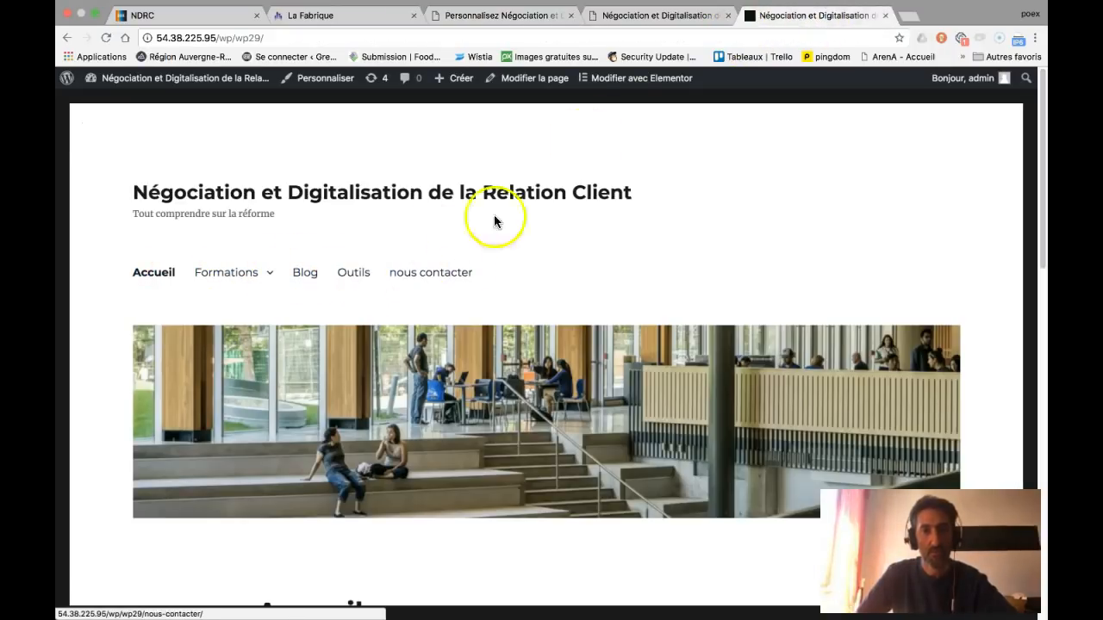
{"action": "left_click", "coordinate": [498, 16]}
{"action": "left_click", "coordinate": [333, 335]}
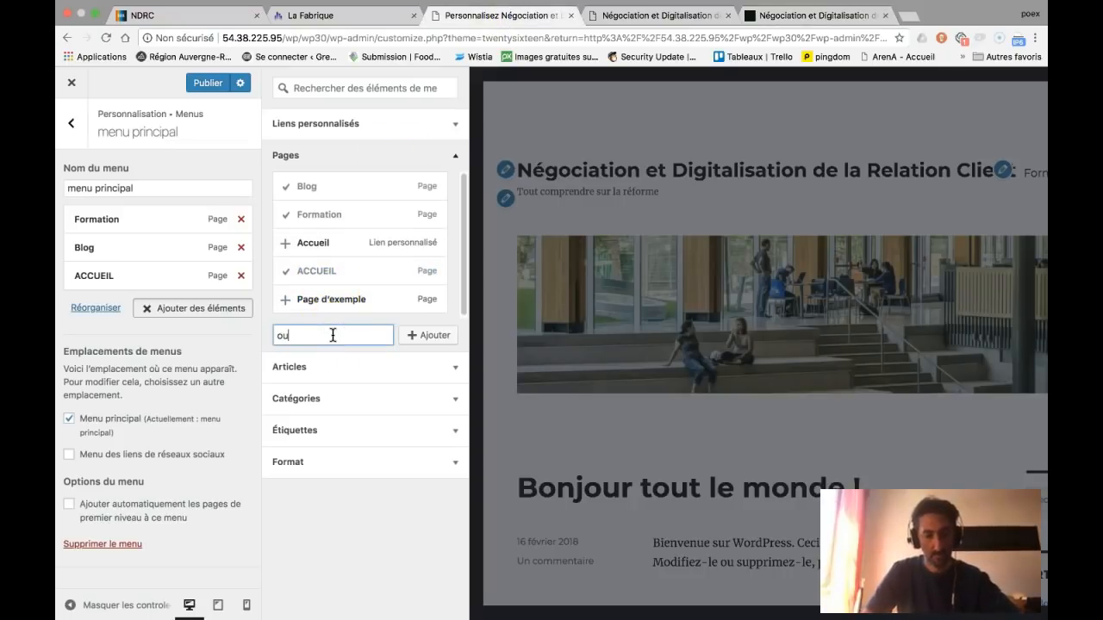
{"action": "left_click", "coordinate": [425, 335]}
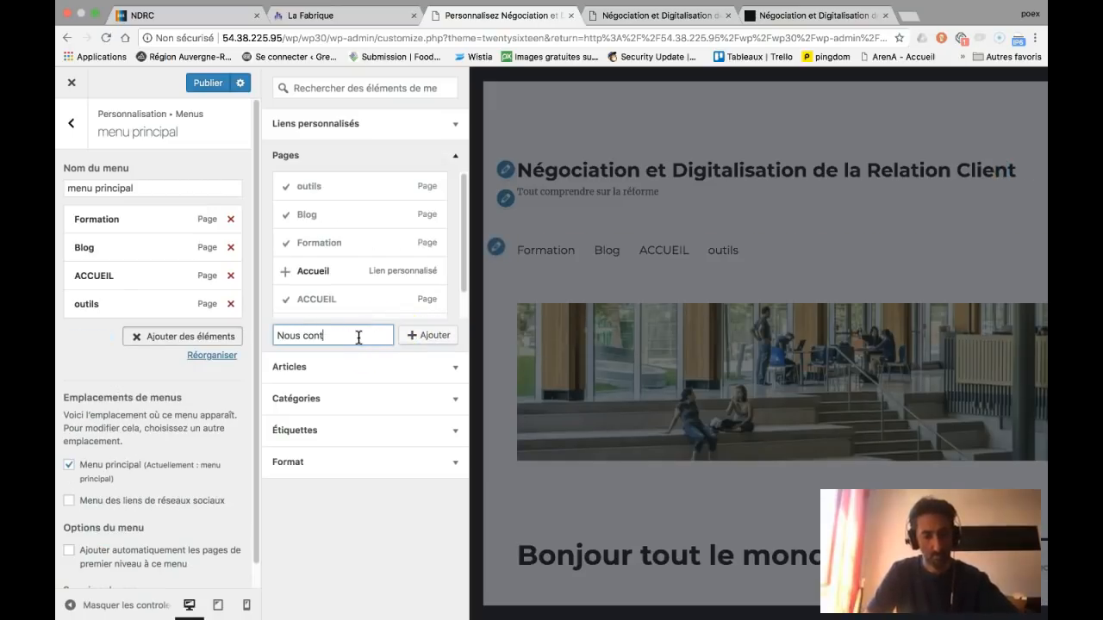
{"action": "left_click", "coordinate": [435, 336]}
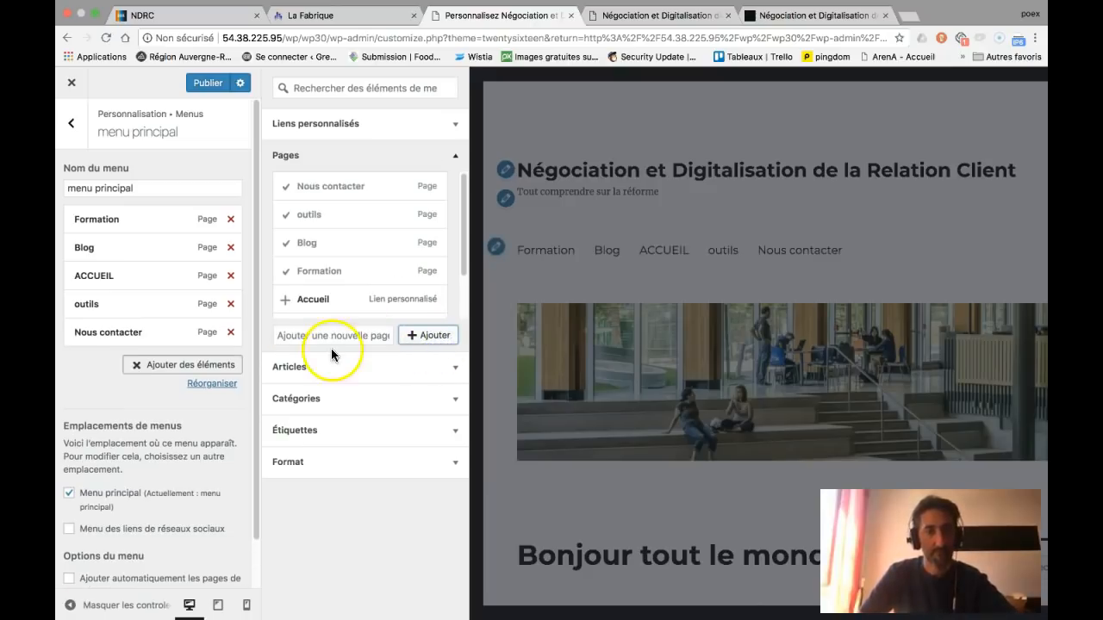
Compare the item order with the model site and move ACCUEIL to the first place in the menu, above Formation
{"action": "left_click", "coordinate": [827, 15]}
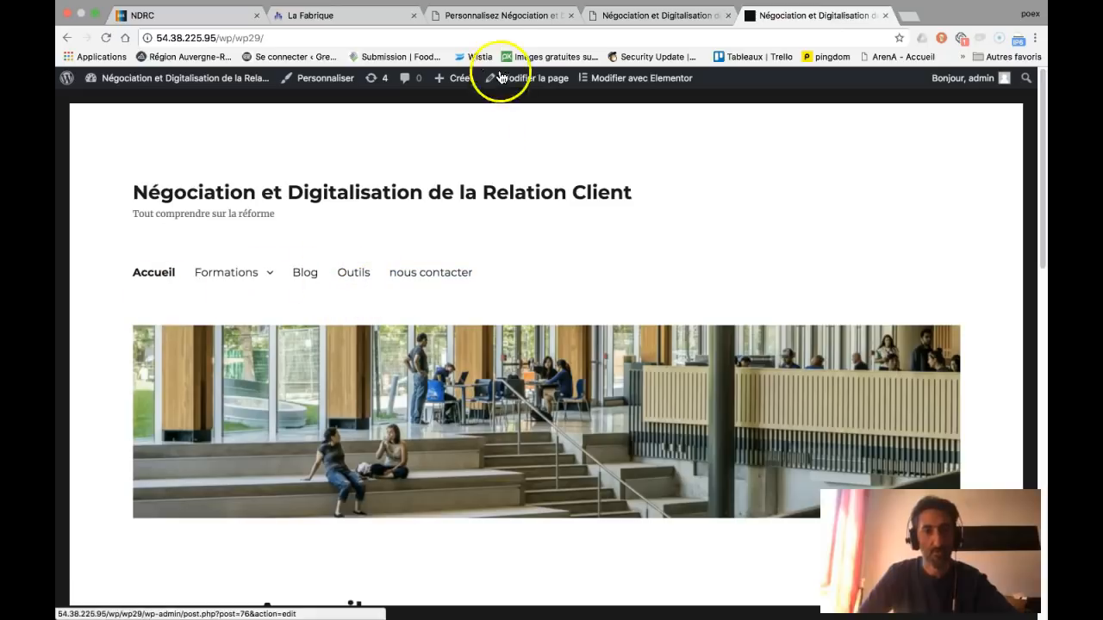
{"action": "left_click", "coordinate": [488, 15]}
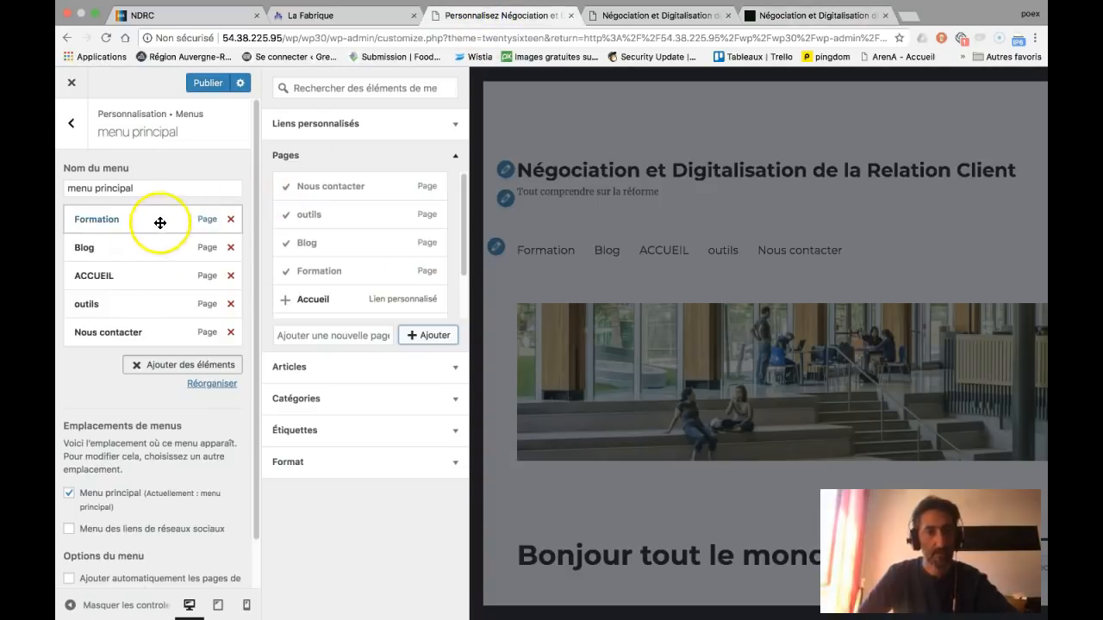
{"action": "left_click_drag", "start_coordinate": [160, 275], "coordinate": [129, 217]}
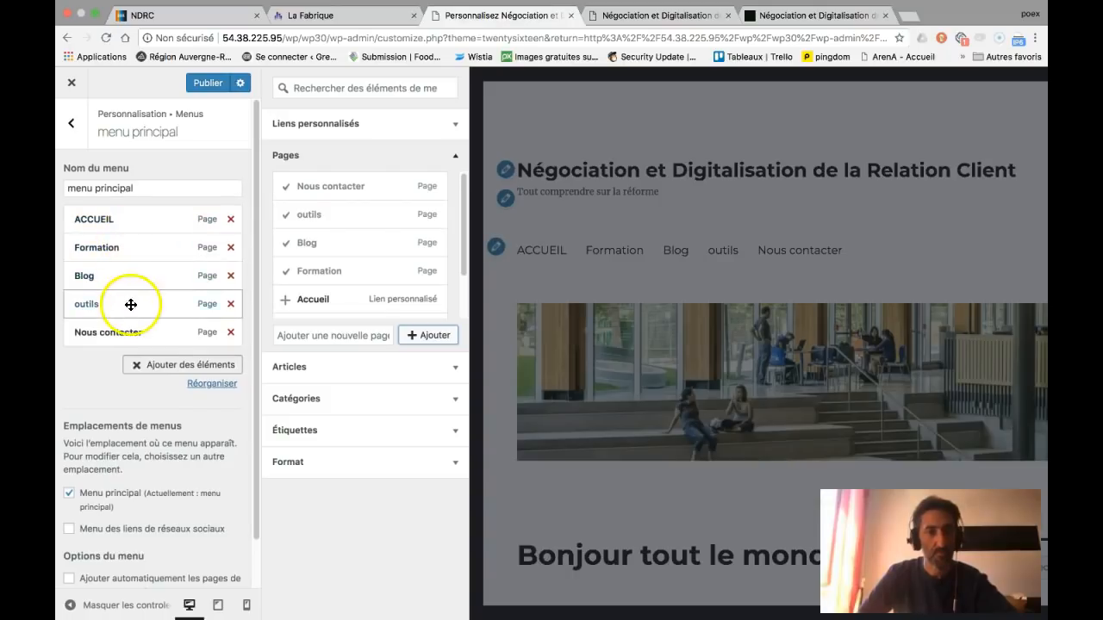
Check the model's Formations submenu and create the new pages "Les métiers" and "L'examen" as menu items
{"action": "left_click", "coordinate": [814, 15]}
{"action": "mouse_move", "coordinate": [273, 276]}
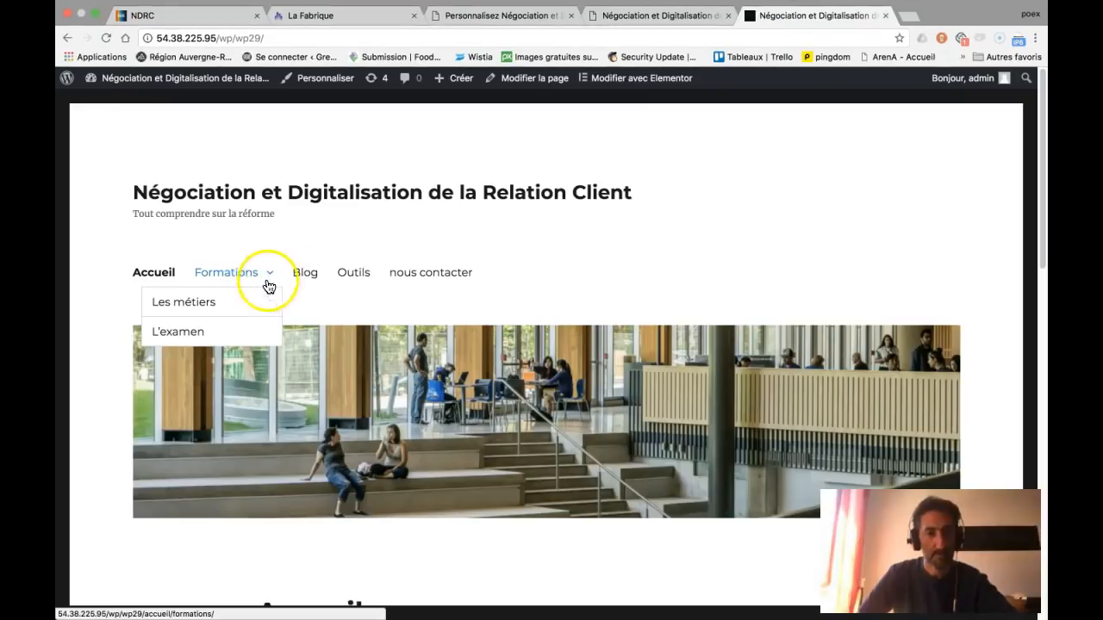
{"action": "left_click", "coordinate": [487, 15]}
{"action": "left_click", "coordinate": [340, 335]}
{"action": "type", "text": "Les métier"}
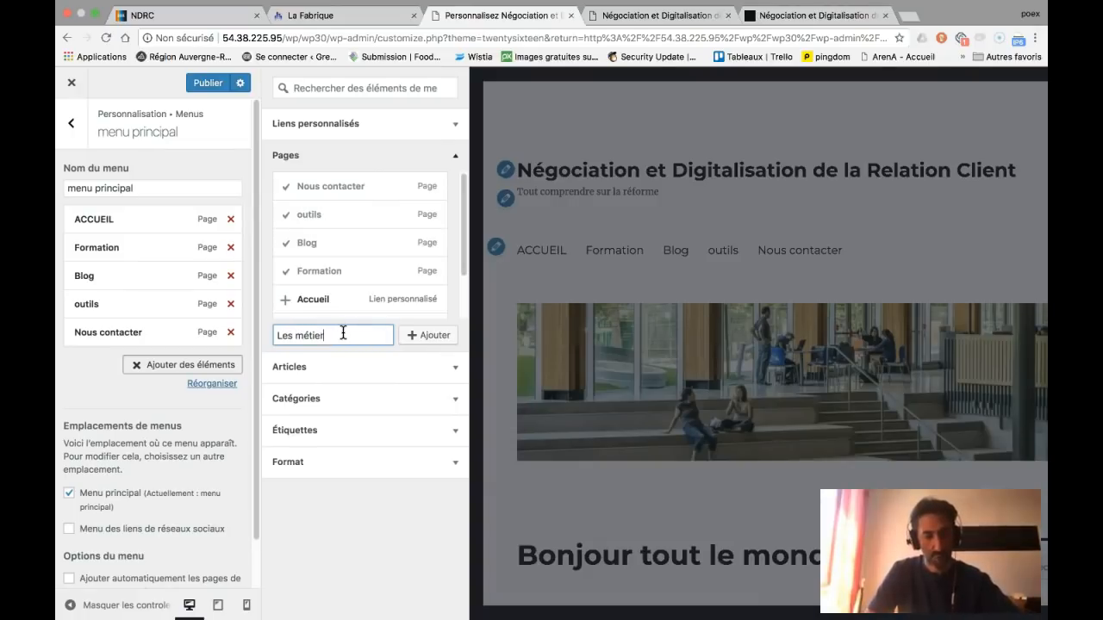
{"action": "type", "text": "s"}
{"action": "left_click", "coordinate": [422, 338]}
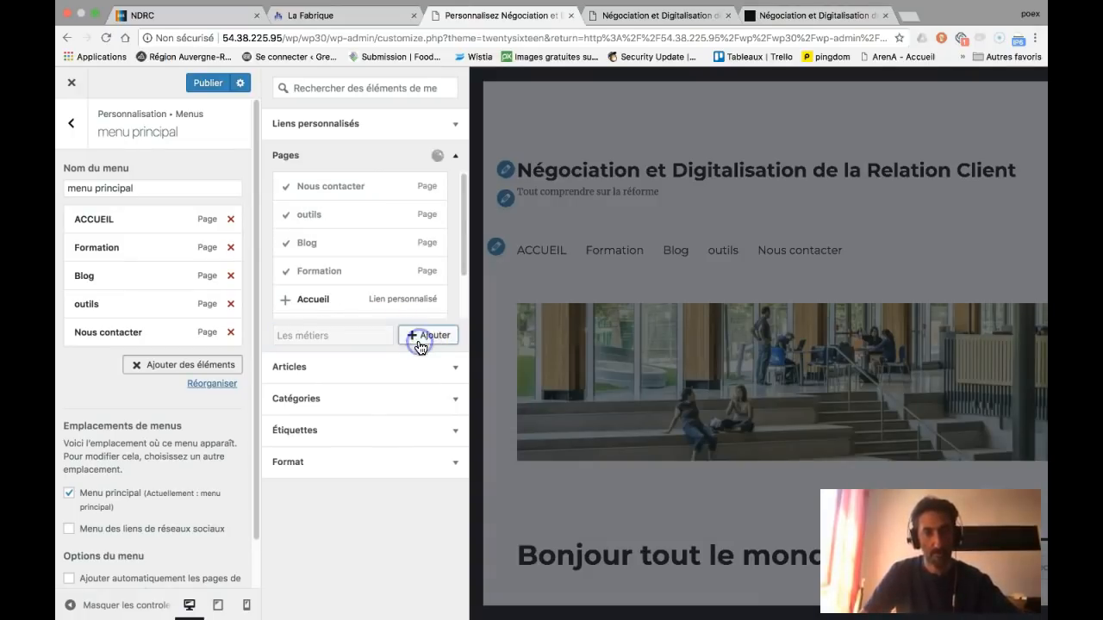
{"action": "left_click", "coordinate": [362, 336]}
{"action": "type", "text": "L'examen"}
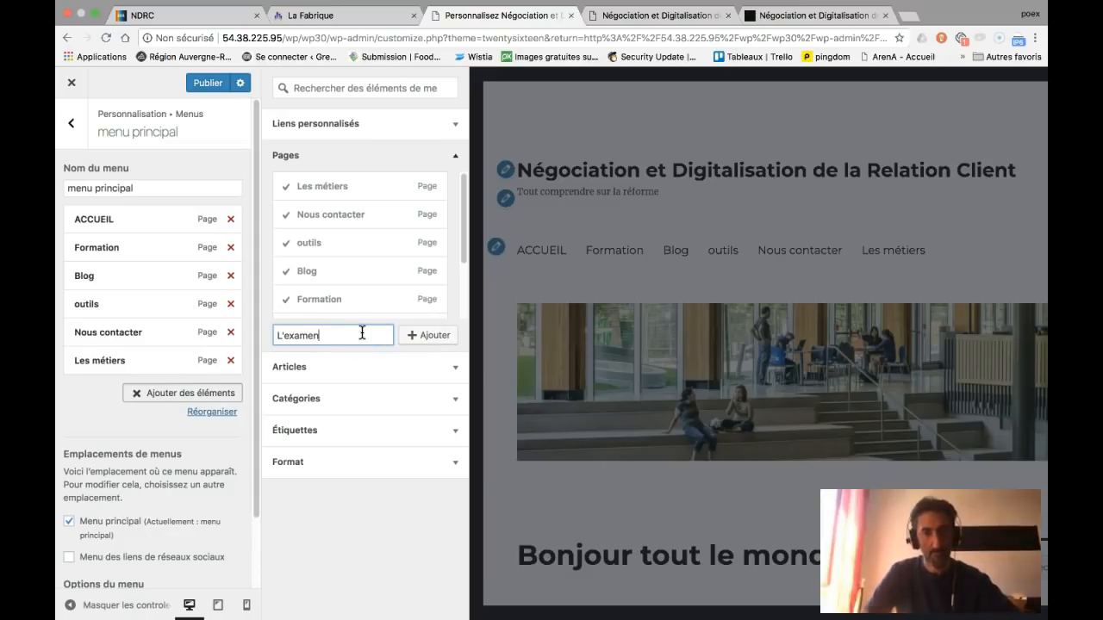
{"action": "left_click", "coordinate": [429, 335]}
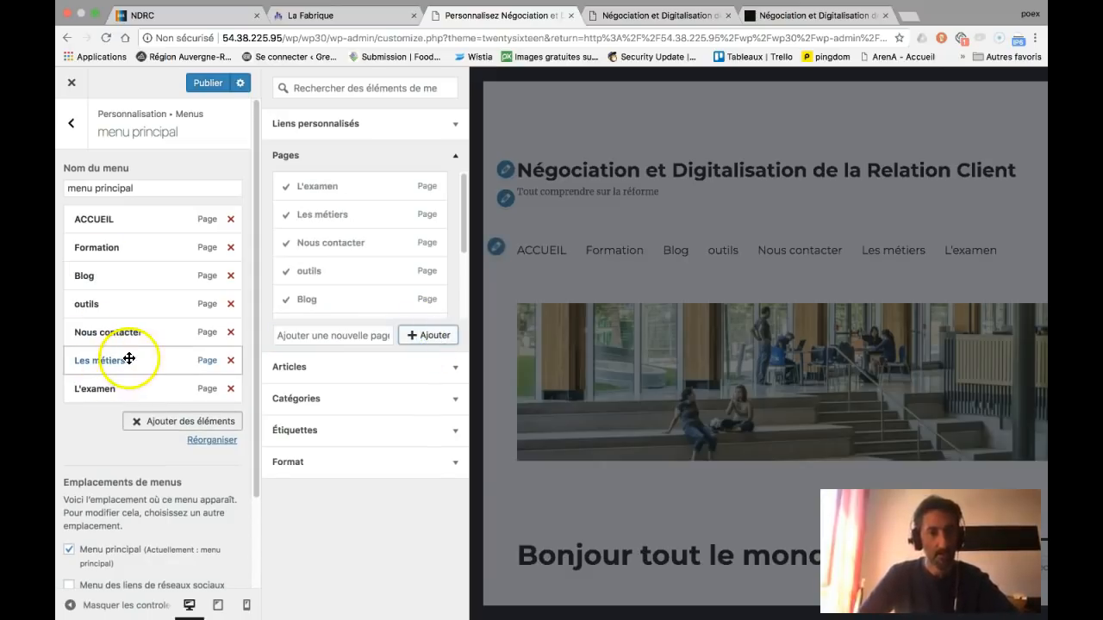
Nest "Les métiers" and "L'examen" as sub-items under Formation, and publish the menu
{"action": "left_click_drag", "start_coordinate": [129, 363], "coordinate": [140, 278]}
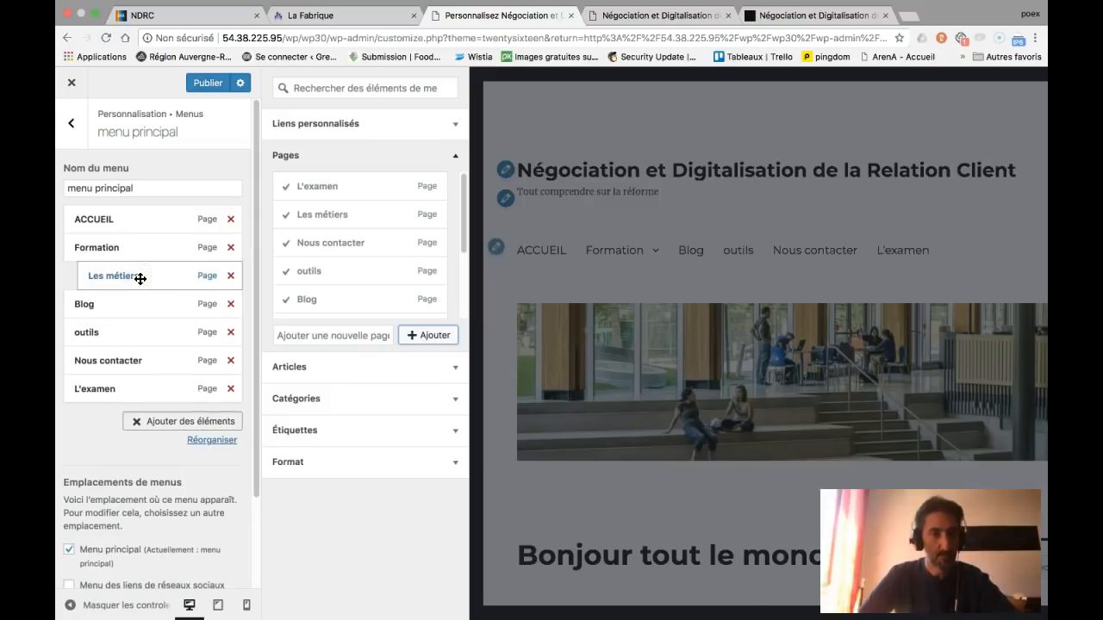
{"action": "left_click_drag", "start_coordinate": [125, 379], "coordinate": [134, 300]}
{"action": "left_click", "coordinate": [607, 259]}
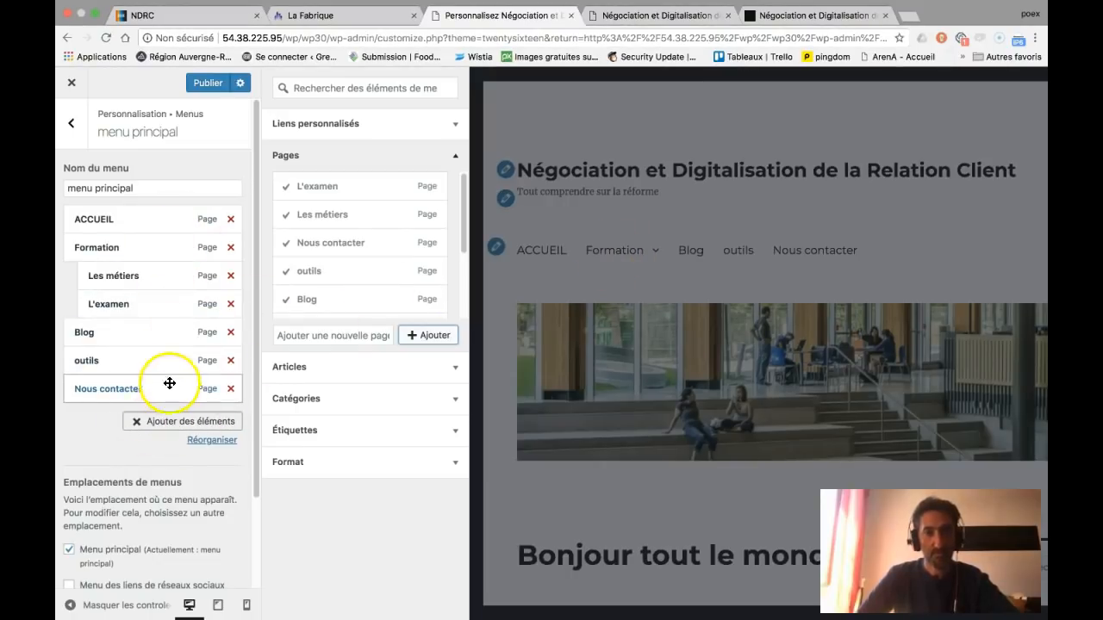
{"action": "left_click", "coordinate": [207, 83]}
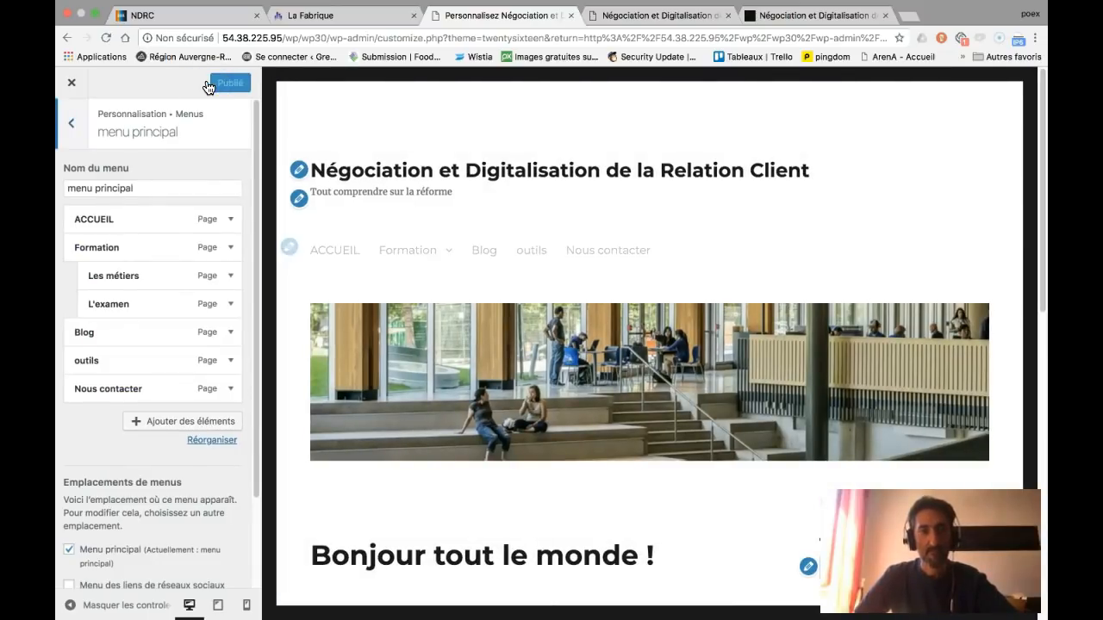
Check the published navigation menu on the live wp30 site and view its Formation page
{"action": "left_click", "coordinate": [688, 19]}
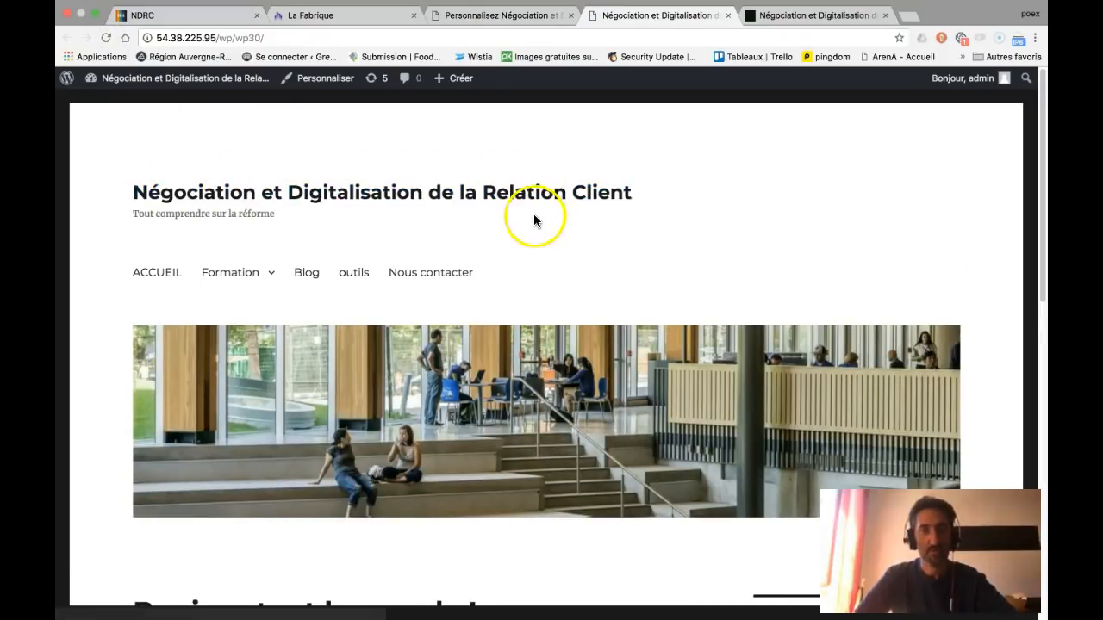
{"action": "scroll", "coordinate": [533, 213], "scroll_direction": "down", "scroll_amount": 1}
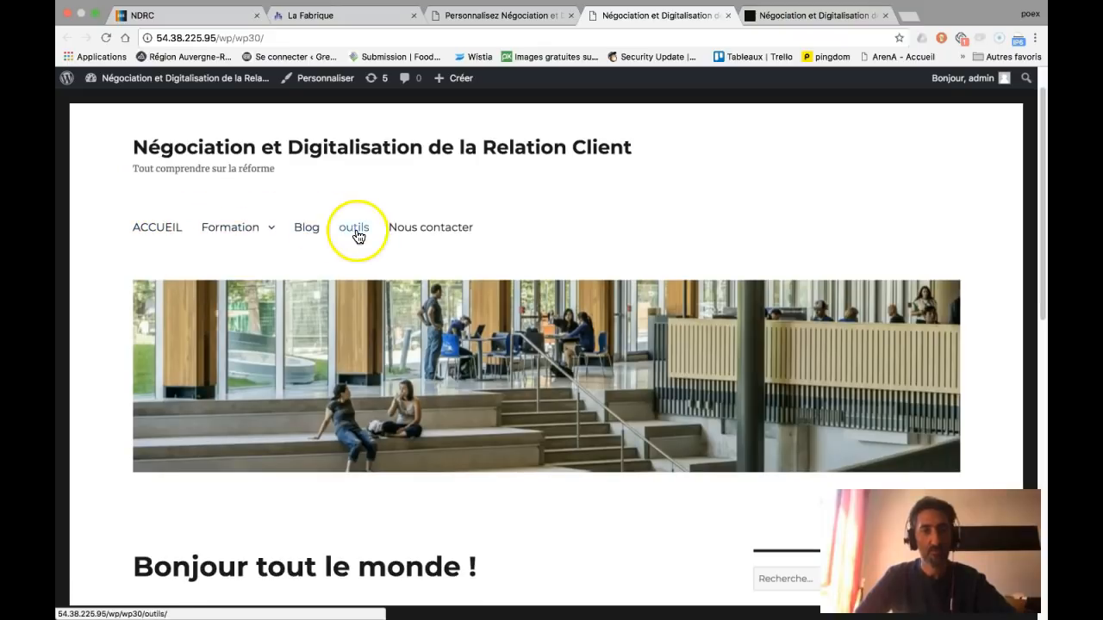
{"action": "left_click", "coordinate": [230, 231]}
{"action": "scroll", "coordinate": [229, 233], "scroll_direction": "down", "scroll_amount": 5}
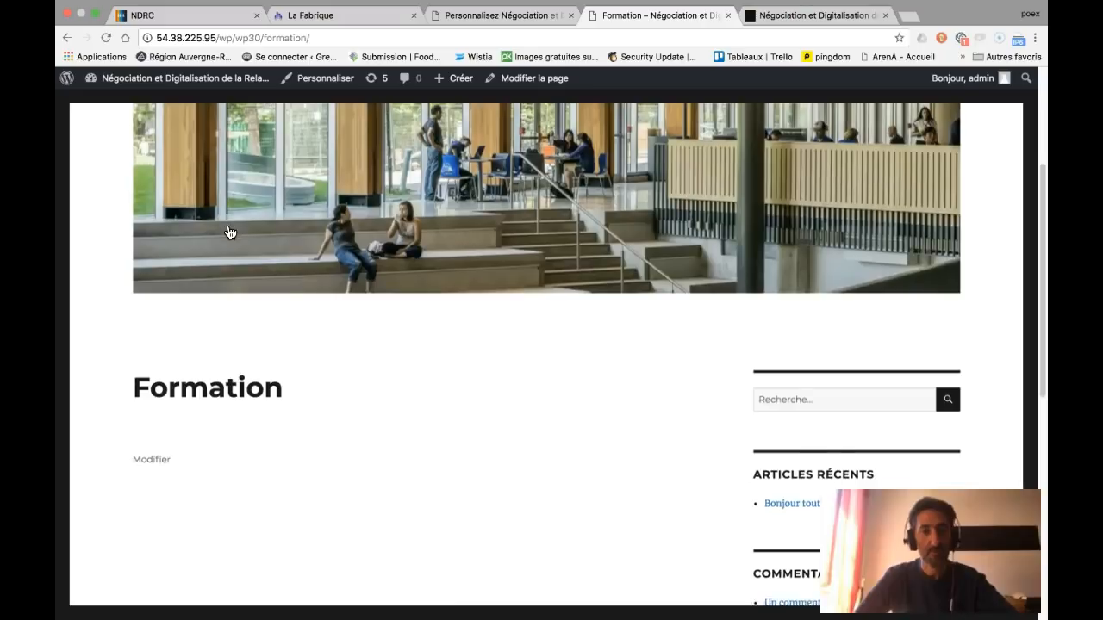
{"action": "scroll", "coordinate": [224, 258], "scroll_direction": "up", "scroll_amount": 5}
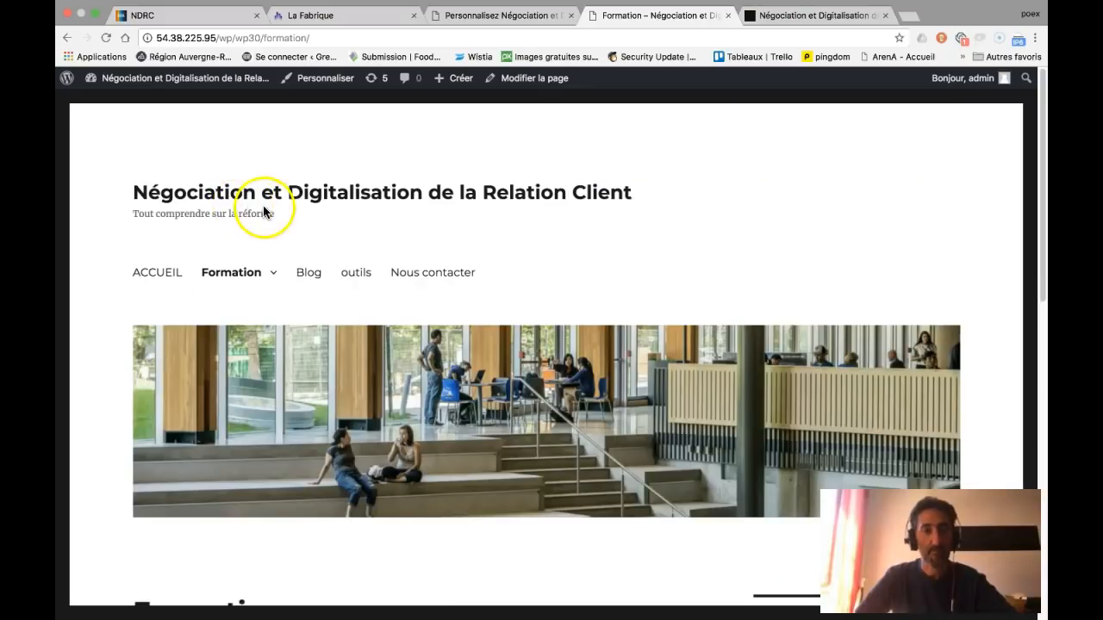
Leave the theme customizer and display the list of all the site's pages in the WordPress admin
{"action": "left_click", "coordinate": [492, 17]}
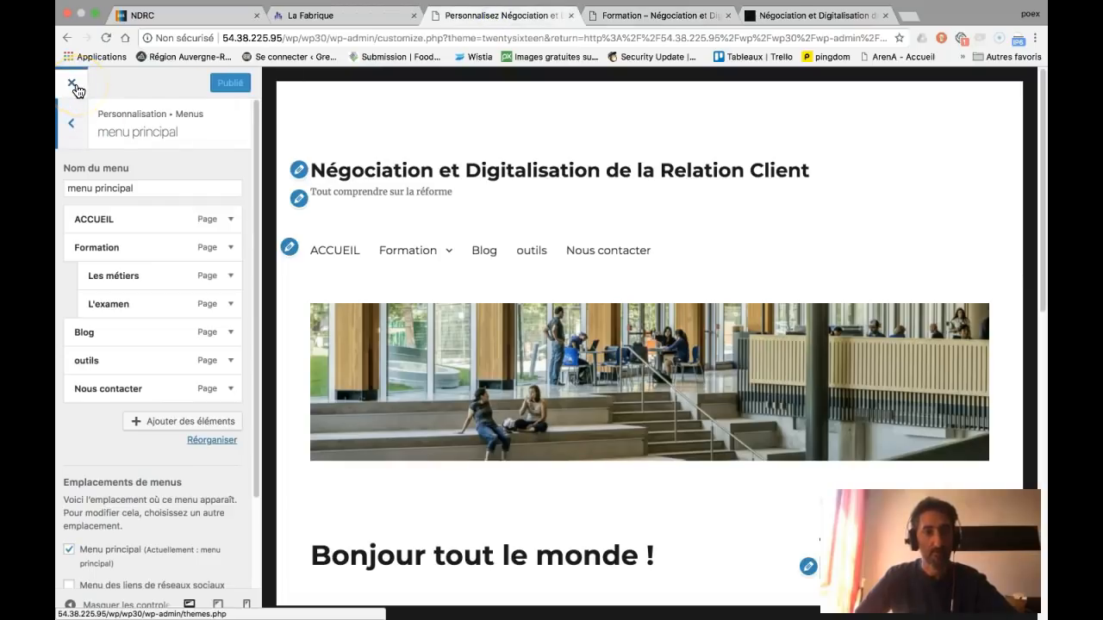
{"action": "left_click", "coordinate": [73, 128]}
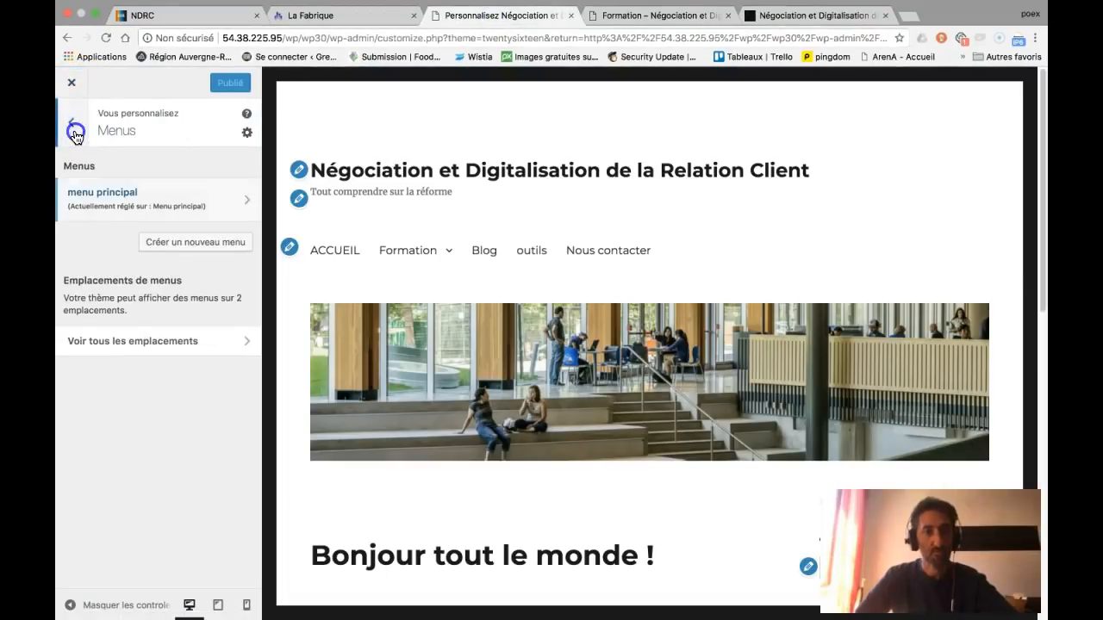
{"action": "left_click", "coordinate": [75, 134]}
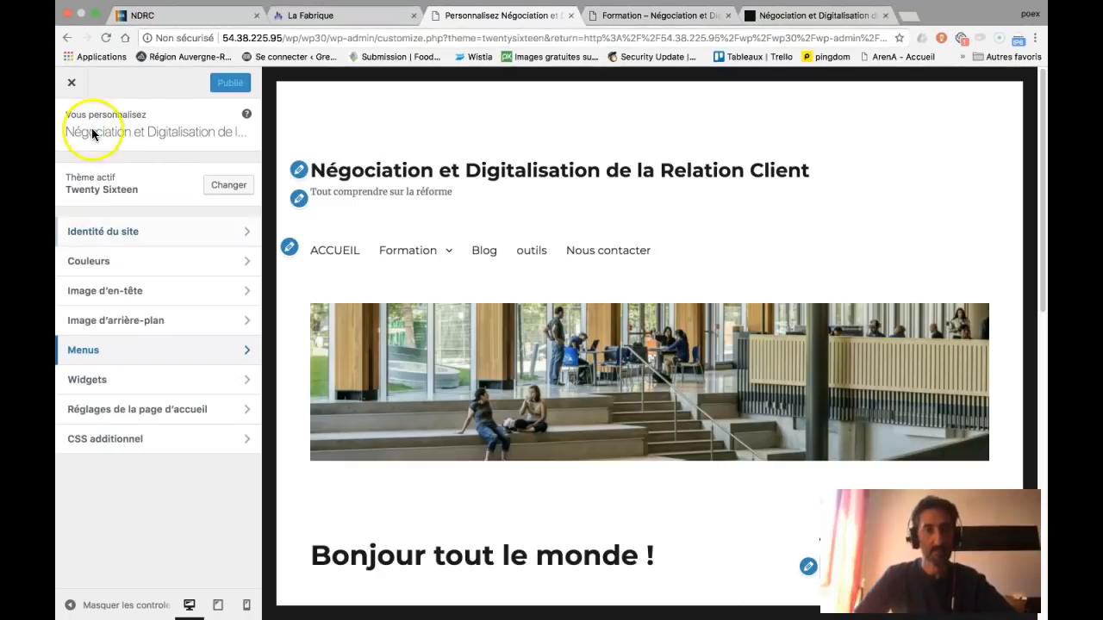
{"action": "left_click", "coordinate": [72, 84]}
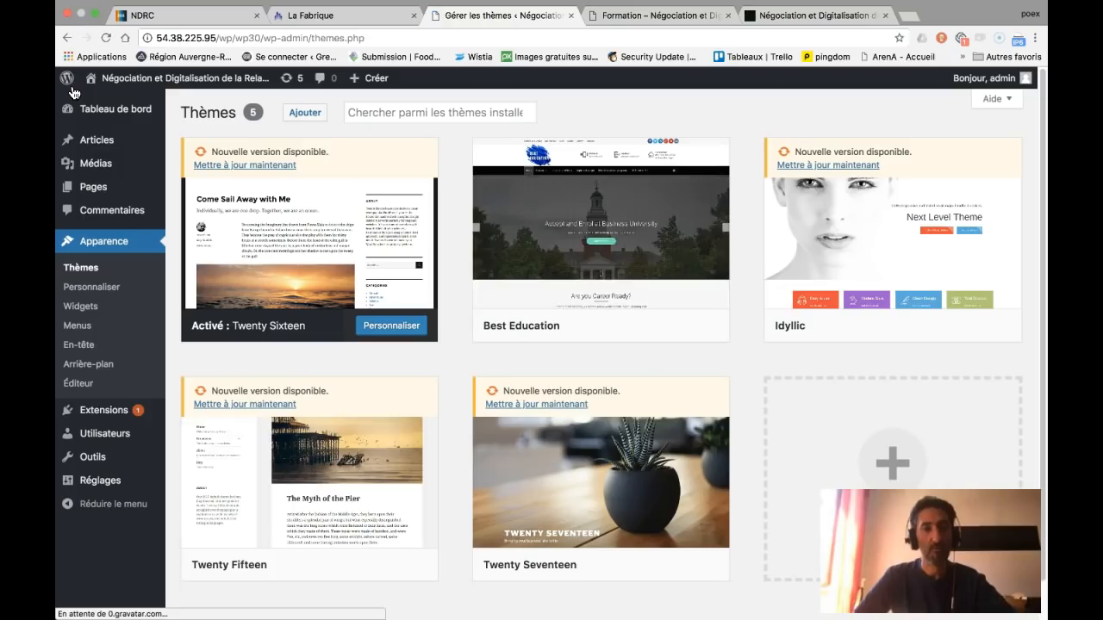
{"action": "left_click", "coordinate": [93, 187]}
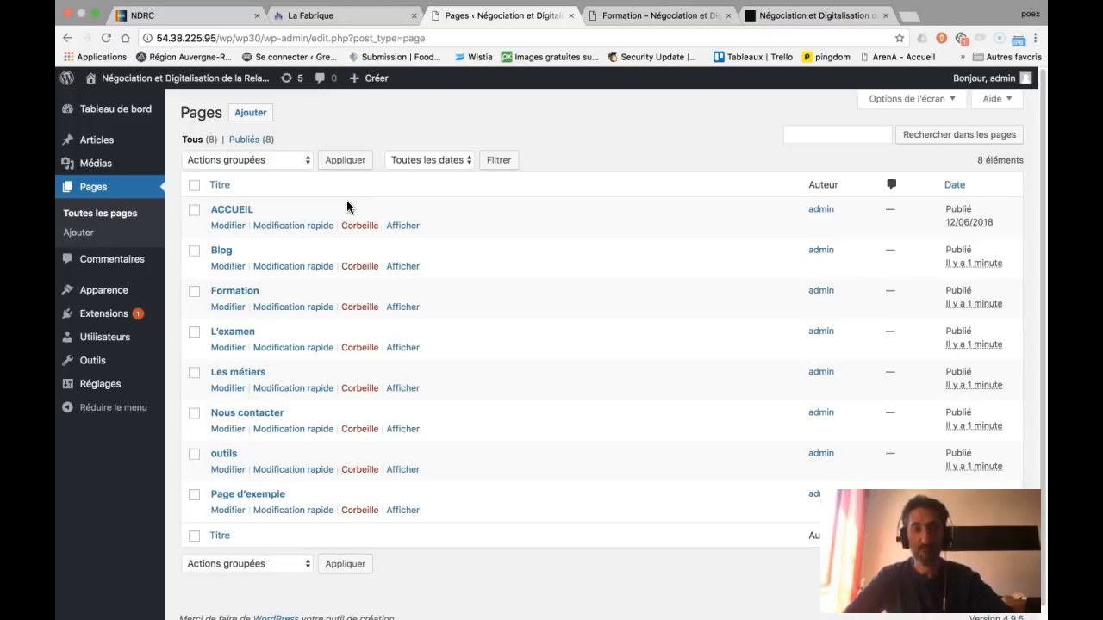
{"action": "key", "text": "ctrl+Left"}
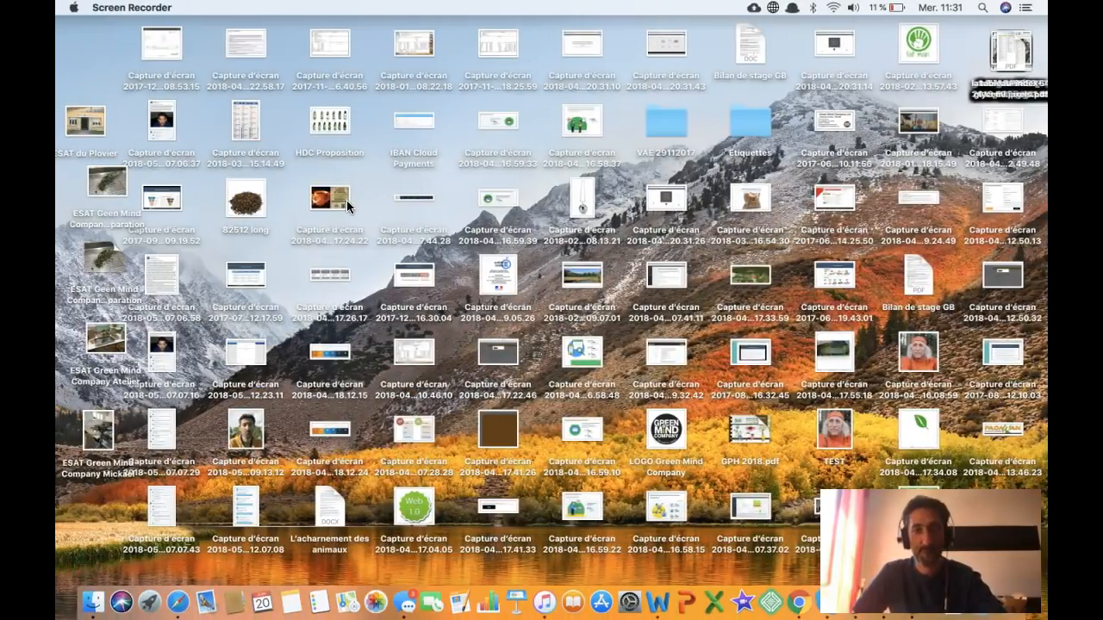